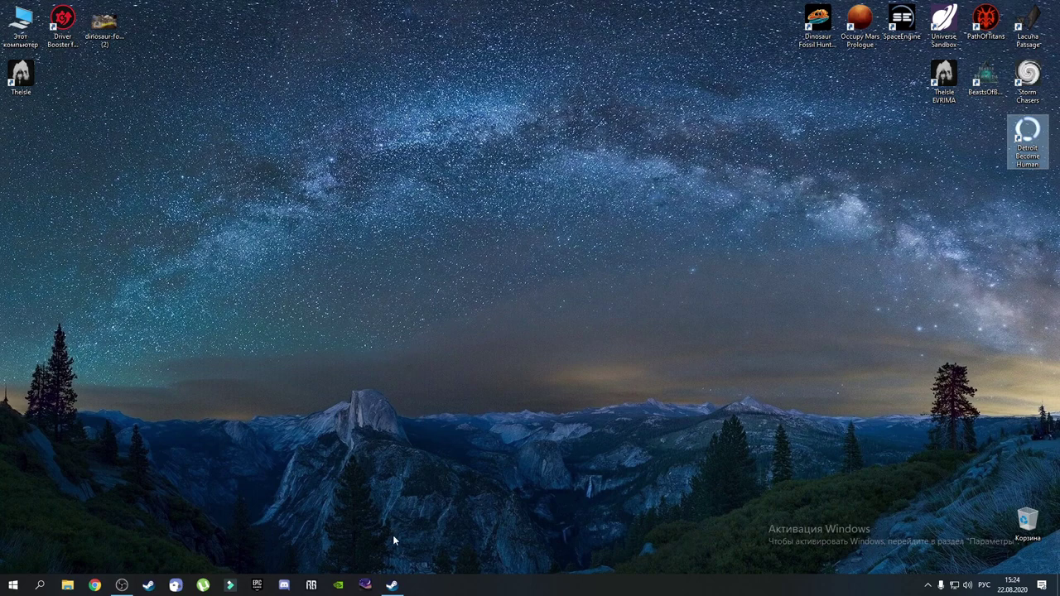
Step: Switch to Steam and open the properties of The Isle [evrima] from the library list
mouse_move(401, 585)
click(393, 586)
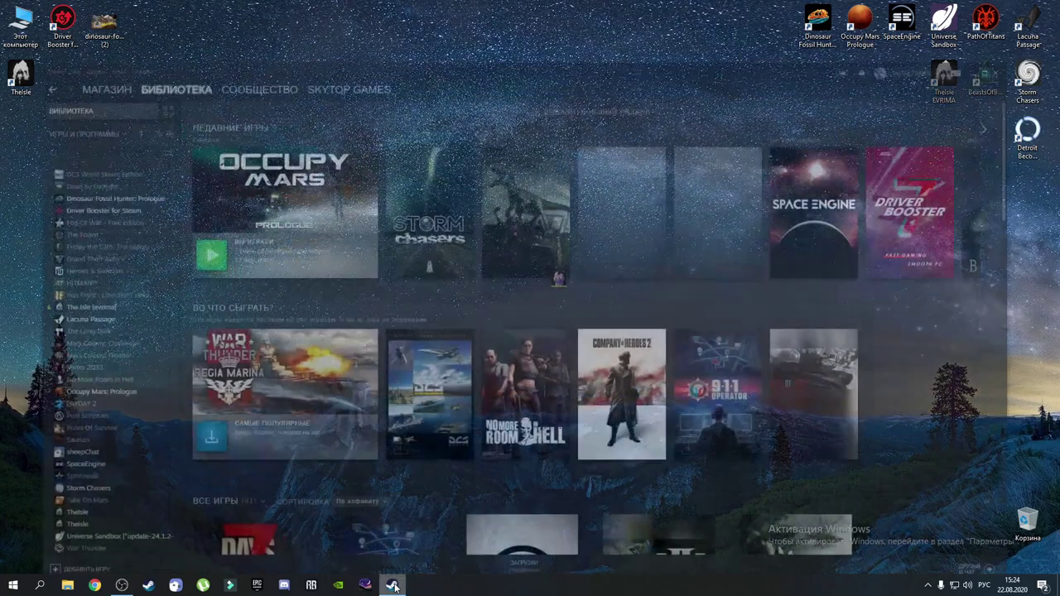
click(86, 275)
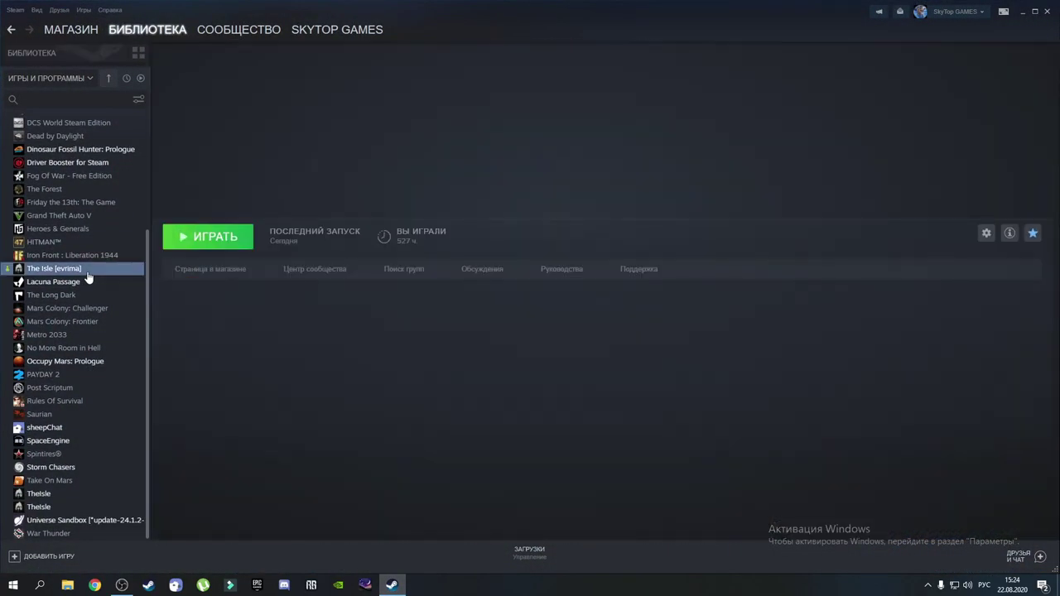
right_click(87, 273)
mouse_move(106, 318)
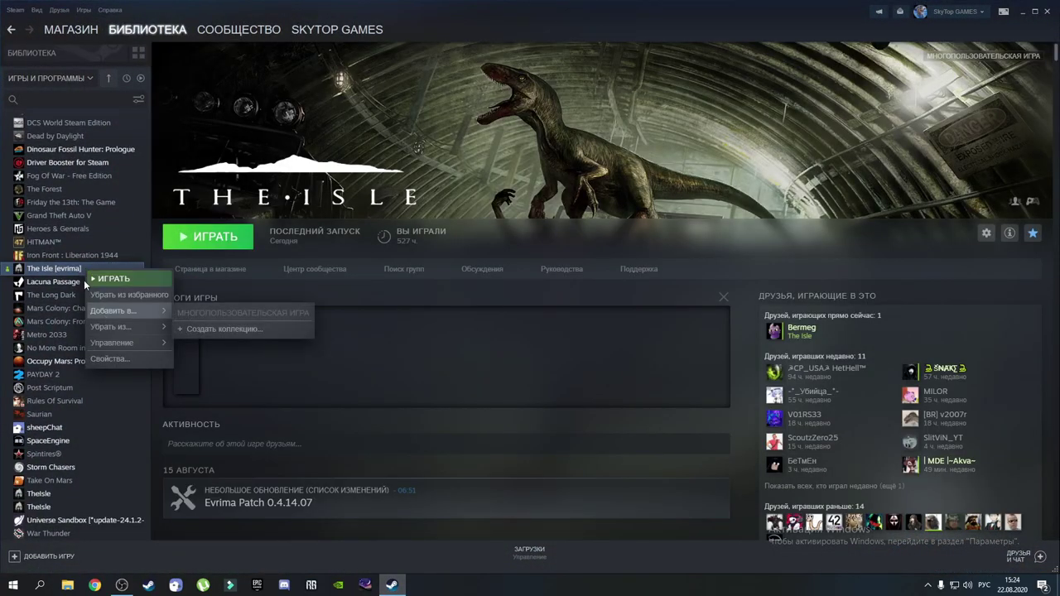
click(117, 359)
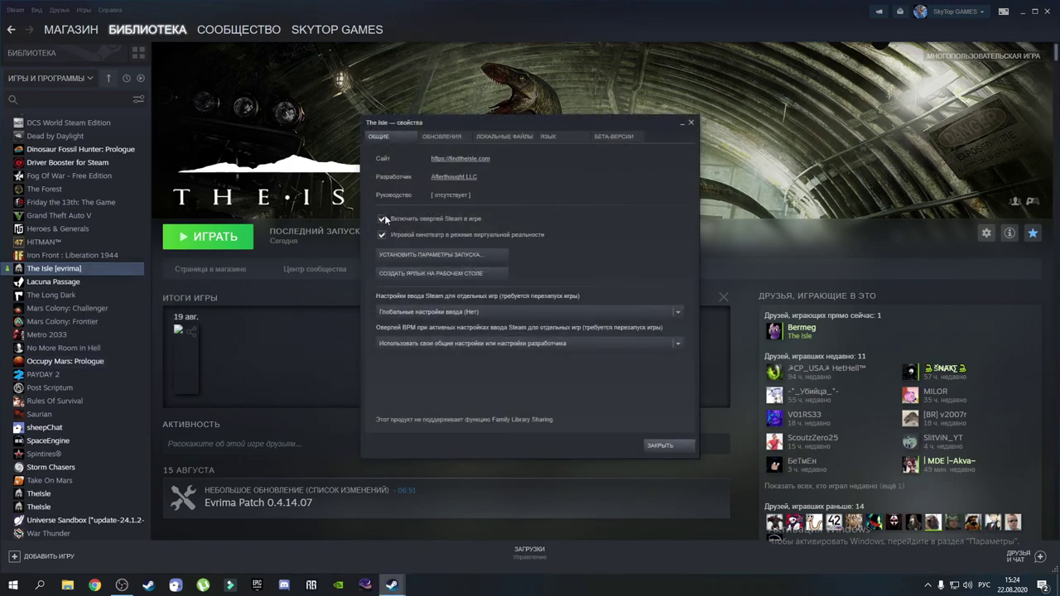
Step: View the beta branches offered for The Isle without changing the selection, and close the properties and the Steam window
click(605, 135)
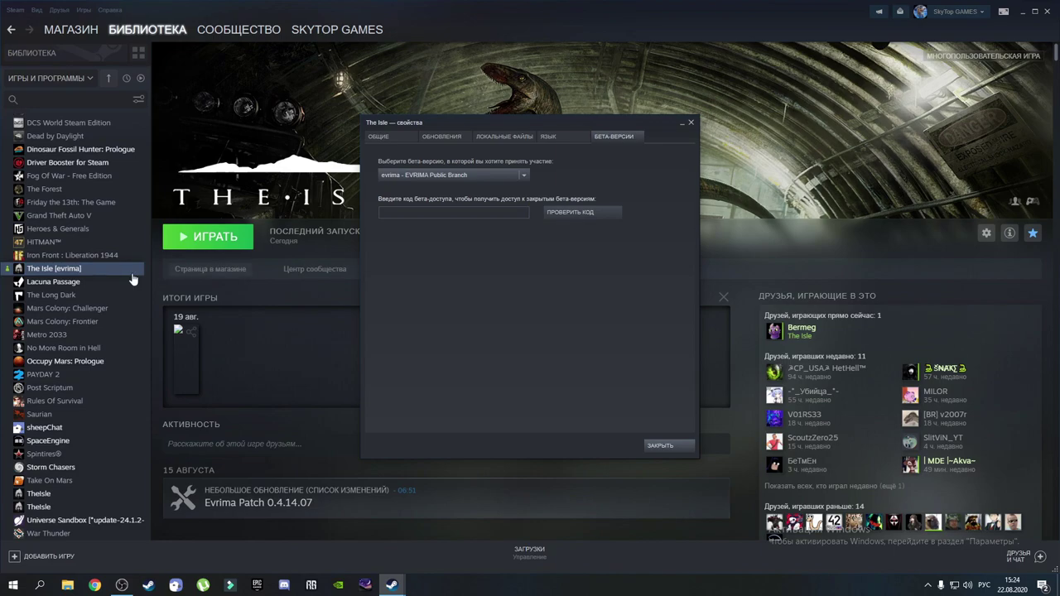
click(525, 174)
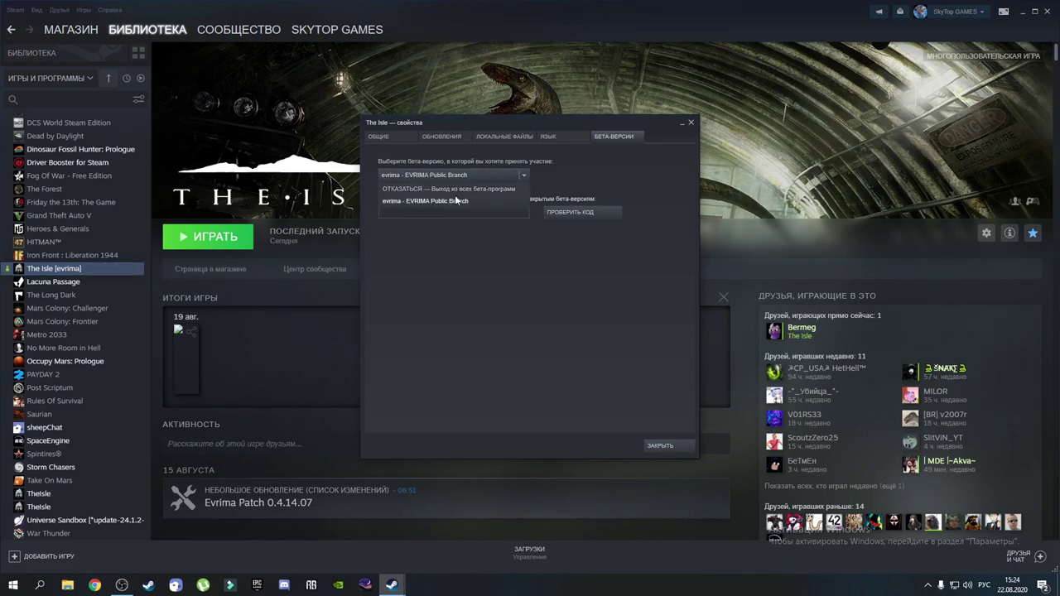
click(673, 448)
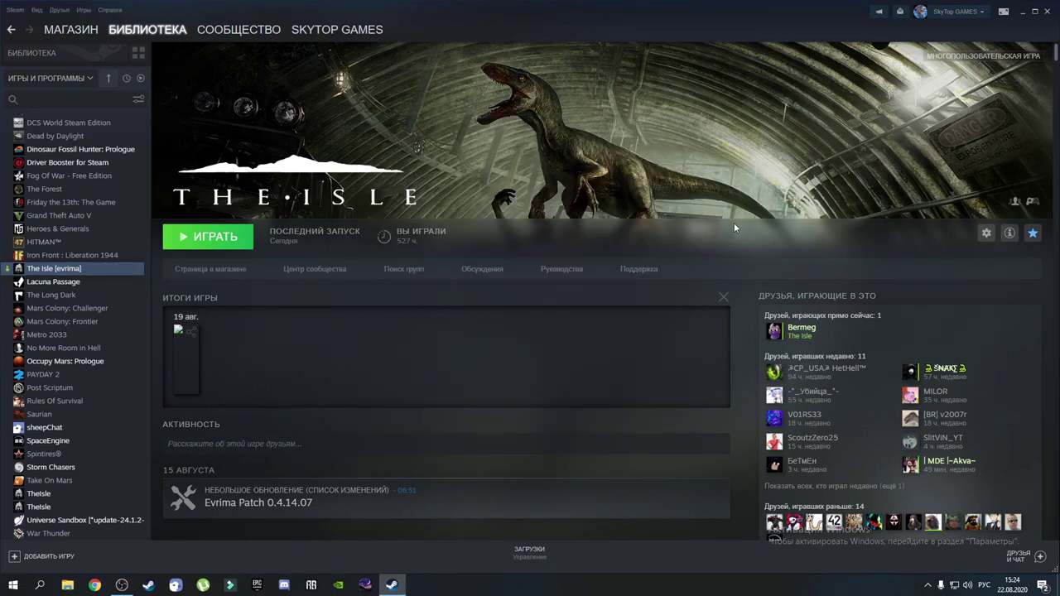
click(1047, 12)
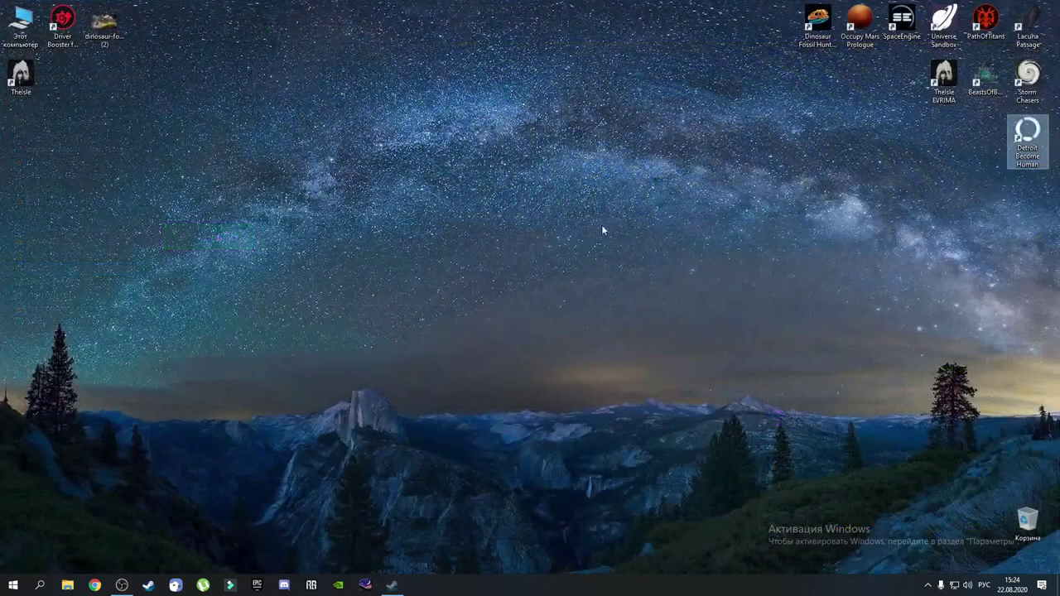
Step: Open the folder D:\Steam Games\steamapps\common in File Explorer
click(73, 588)
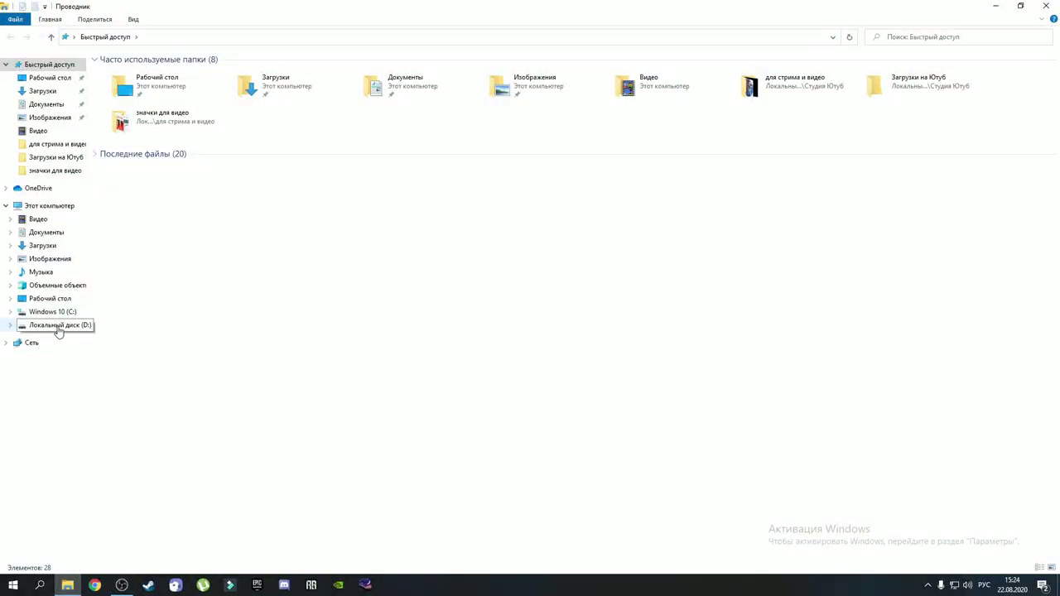
click(58, 327)
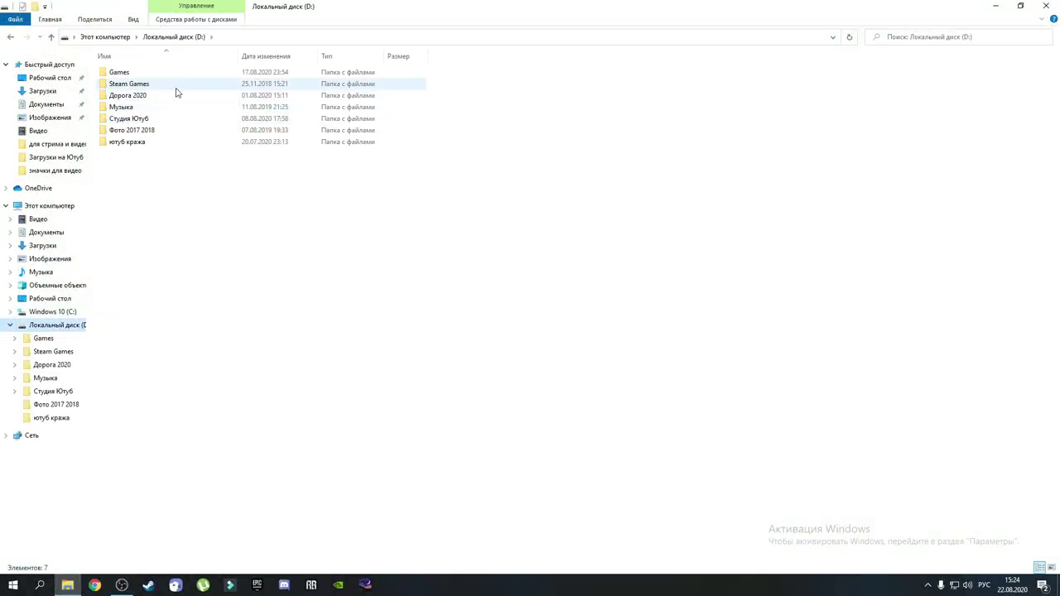
mouse_move(176, 92)
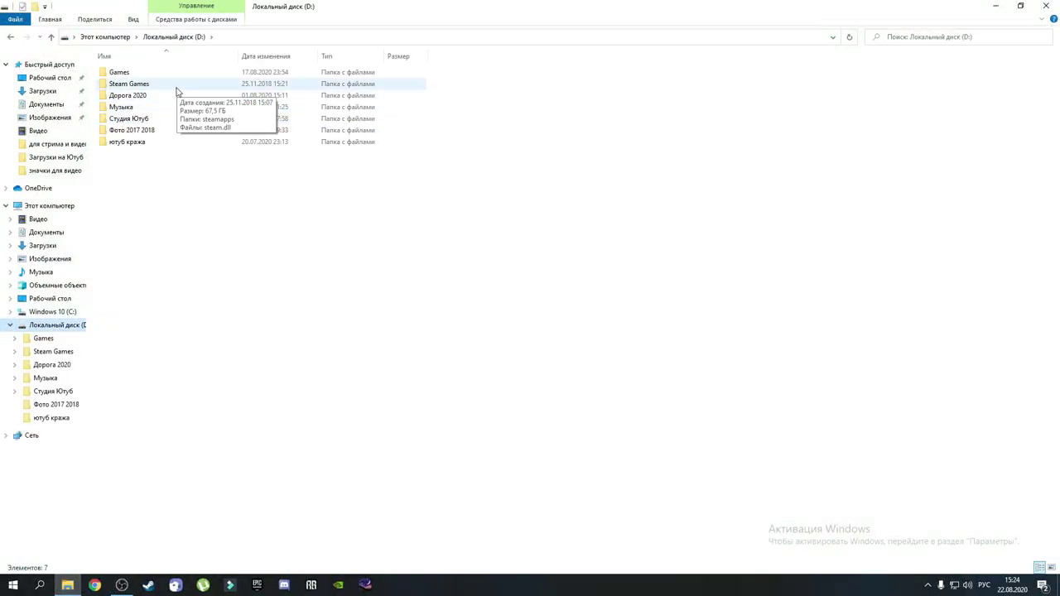
double_click(136, 85)
double_click(140, 75)
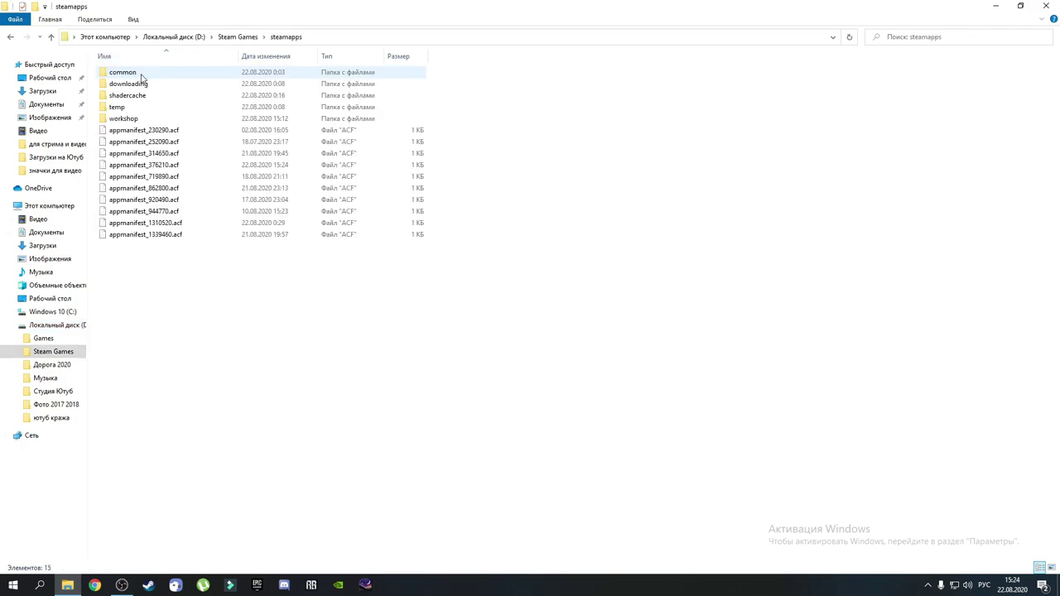
double_click(141, 77)
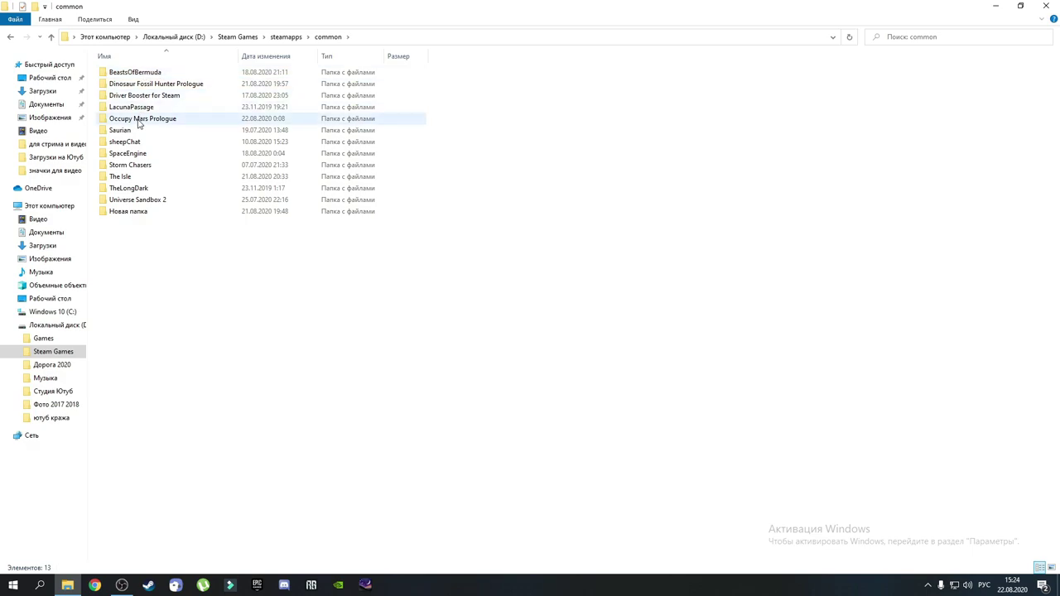
right_click(145, 178)
right_click(131, 178)
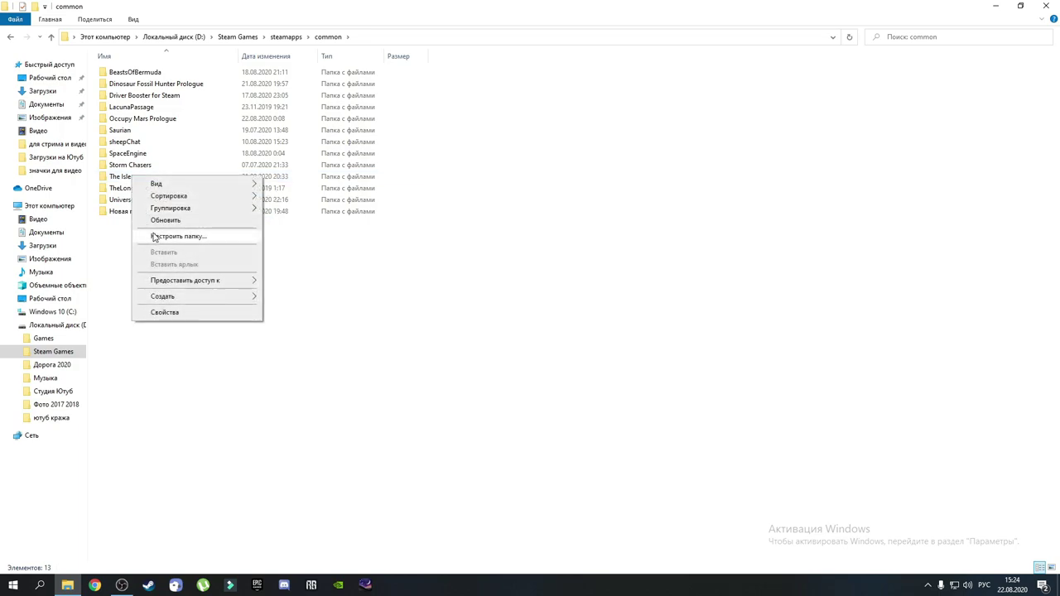
click(123, 178)
click(127, 180)
right_click(127, 180)
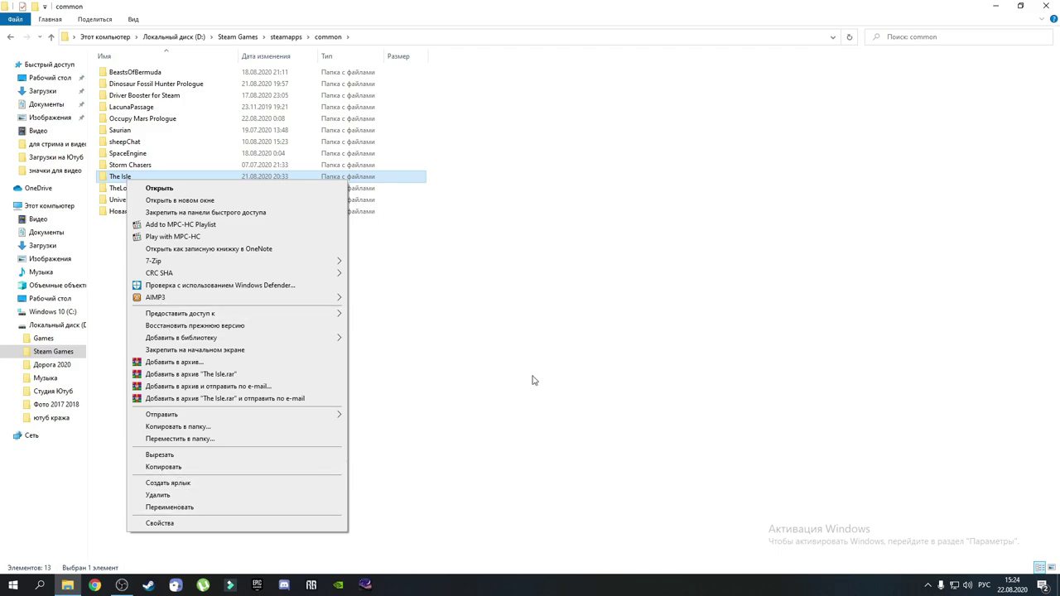
click(764, 352)
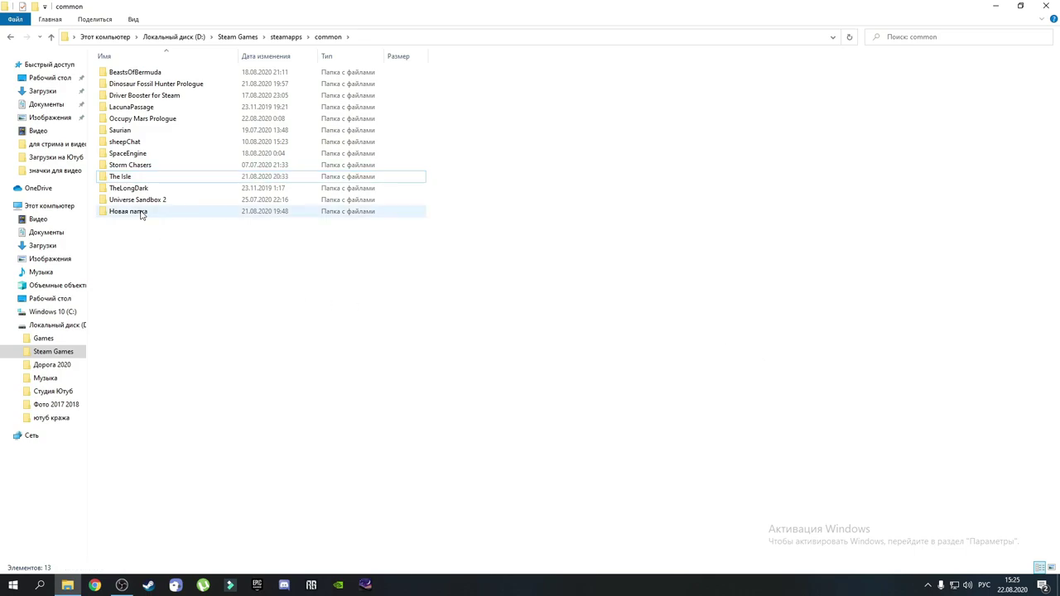
Step: Create a new folder inside common, keeping the default name
right_click(145, 253)
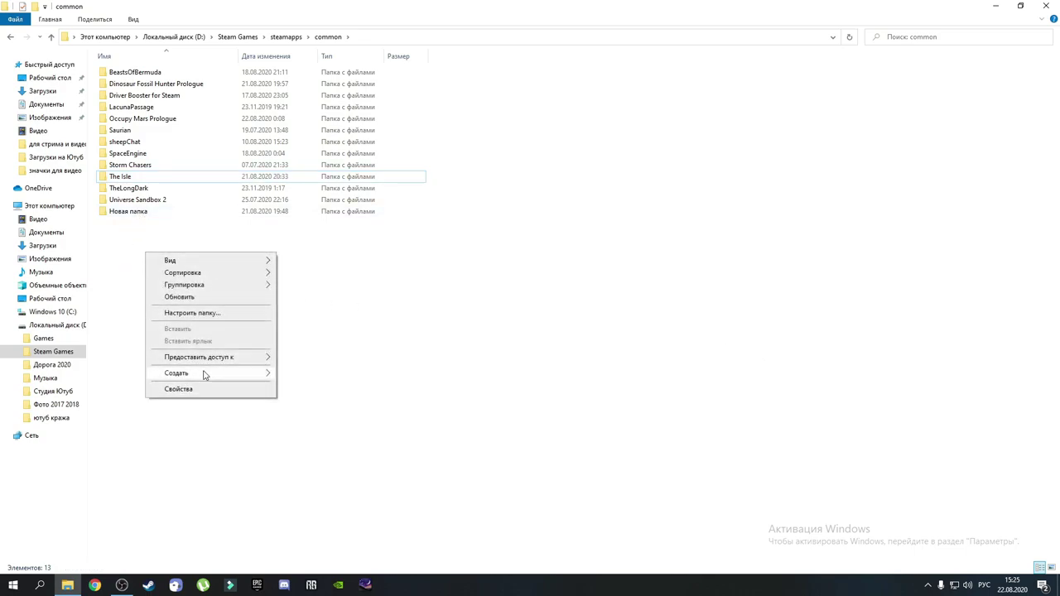
mouse_move(205, 375)
click(322, 374)
click(117, 261)
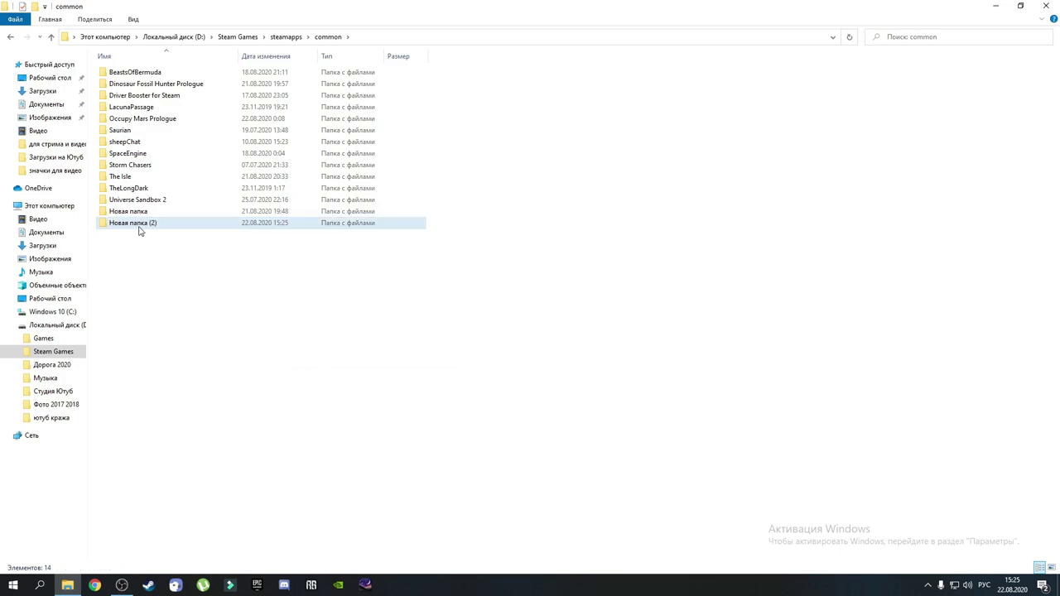
Step: Look inside the Новая папка (2) folder and return to the common folder
double_click(139, 231)
right_click(194, 172)
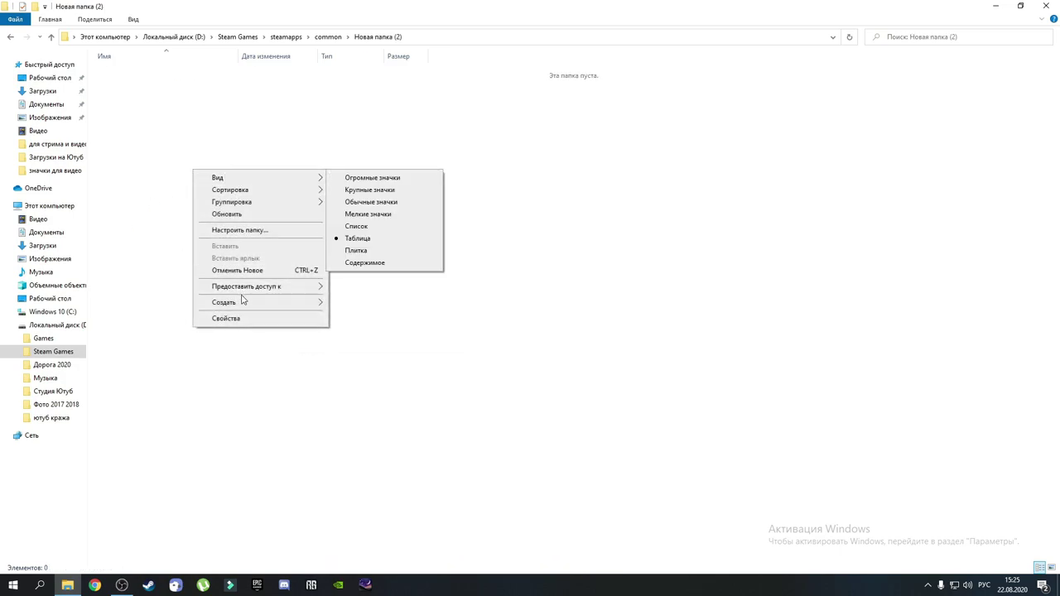
click(887, 180)
click(11, 38)
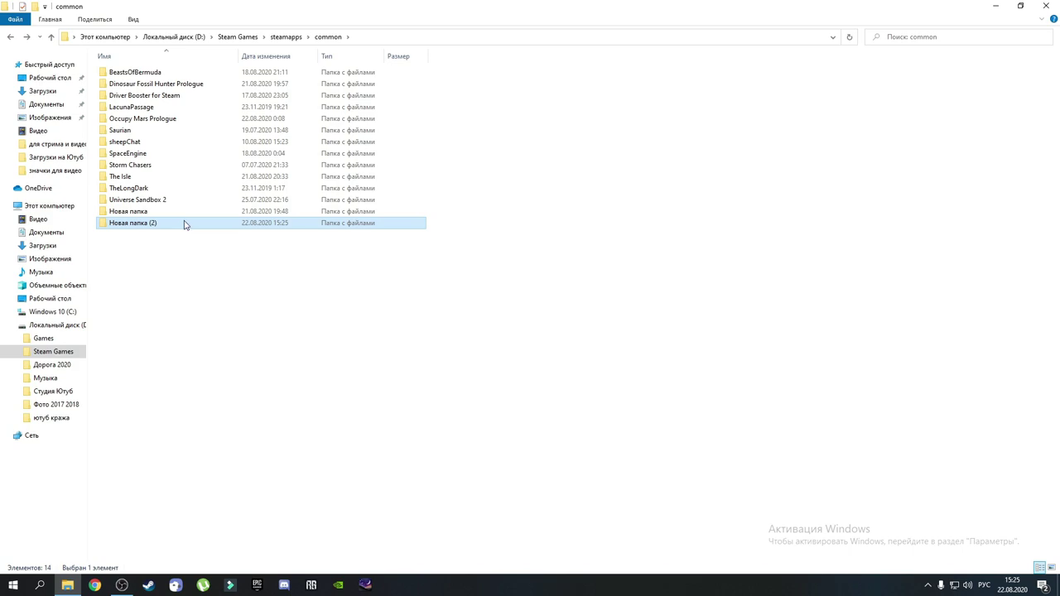
click(214, 355)
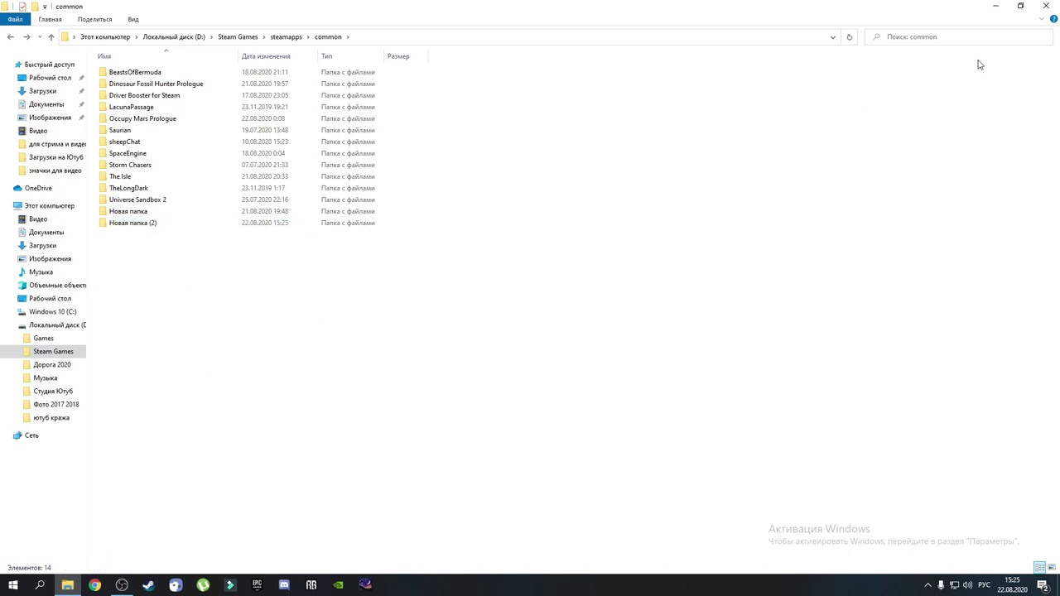
Step: Minimise File Explorer and bring up the game library in Steam
click(995, 7)
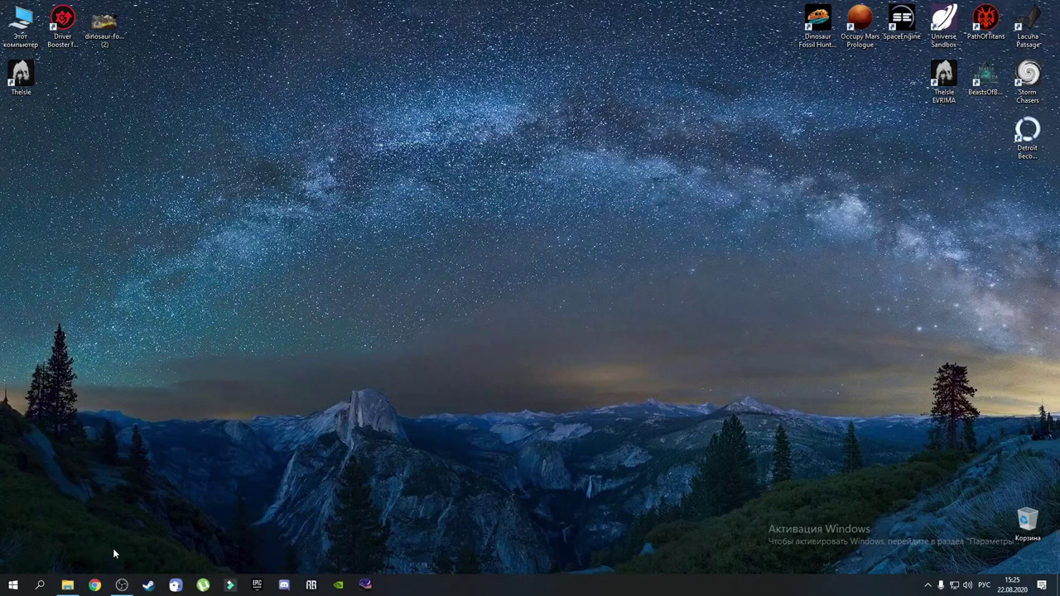
click(120, 586)
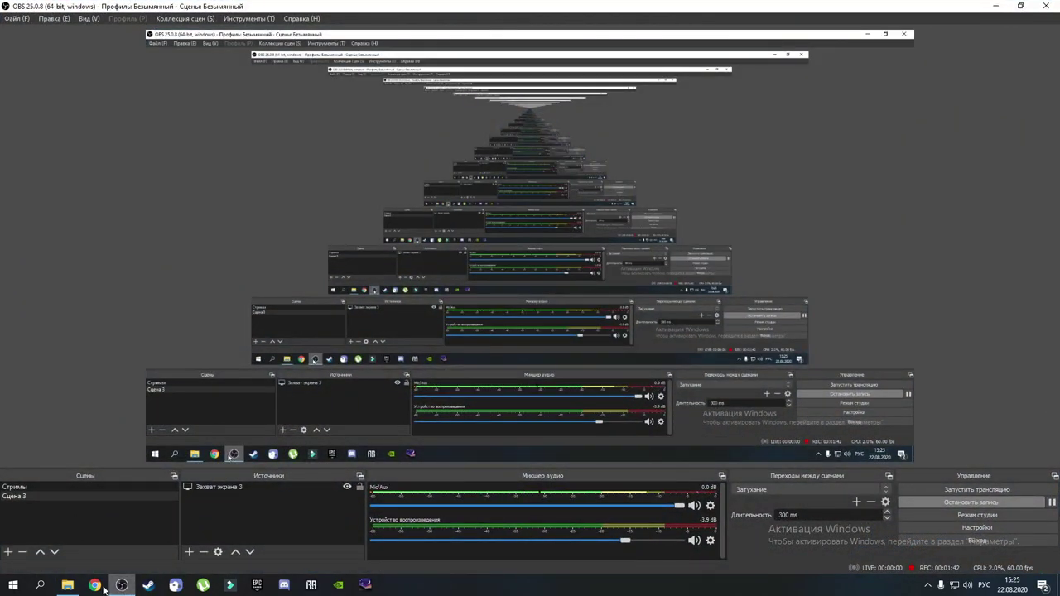
click(995, 7)
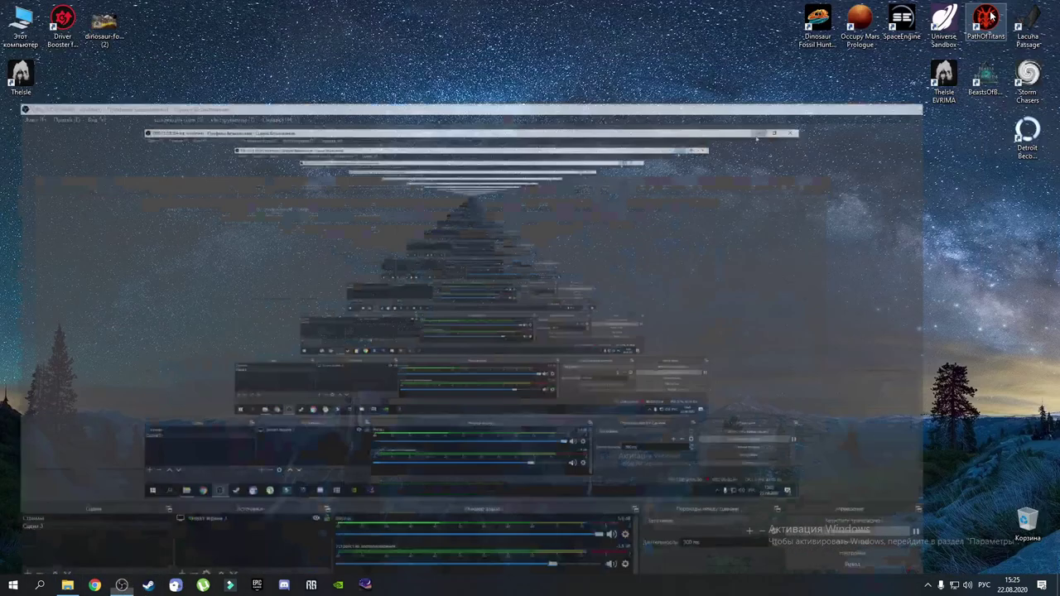
click(149, 585)
mouse_move(168, 33)
click(159, 41)
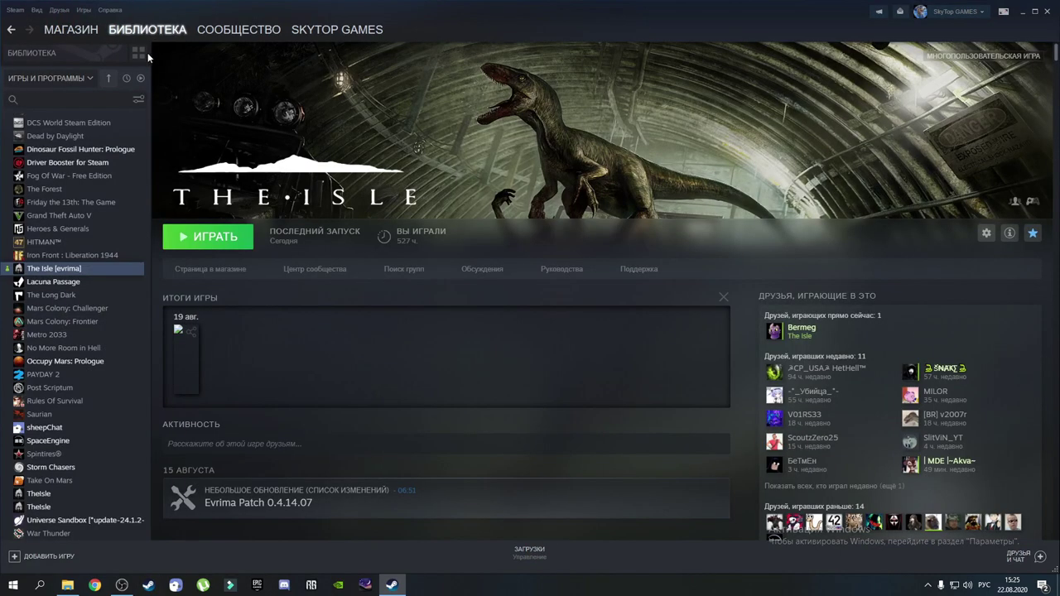
Step: Check the beta branch choices in The Isle's properties again, close the dialog and minimise Steam
click(57, 431)
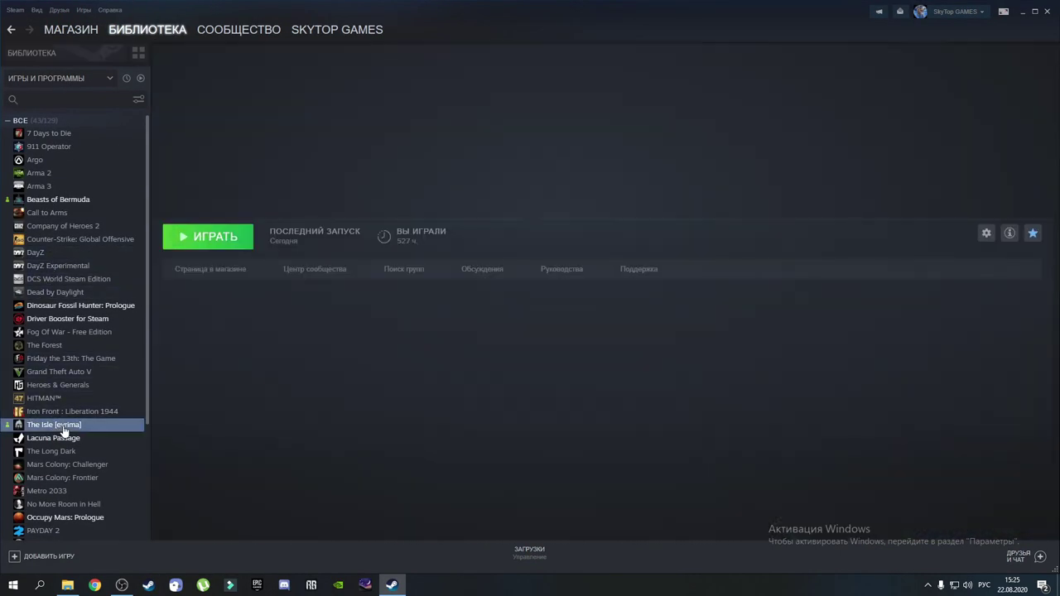
right_click(66, 430)
click(87, 516)
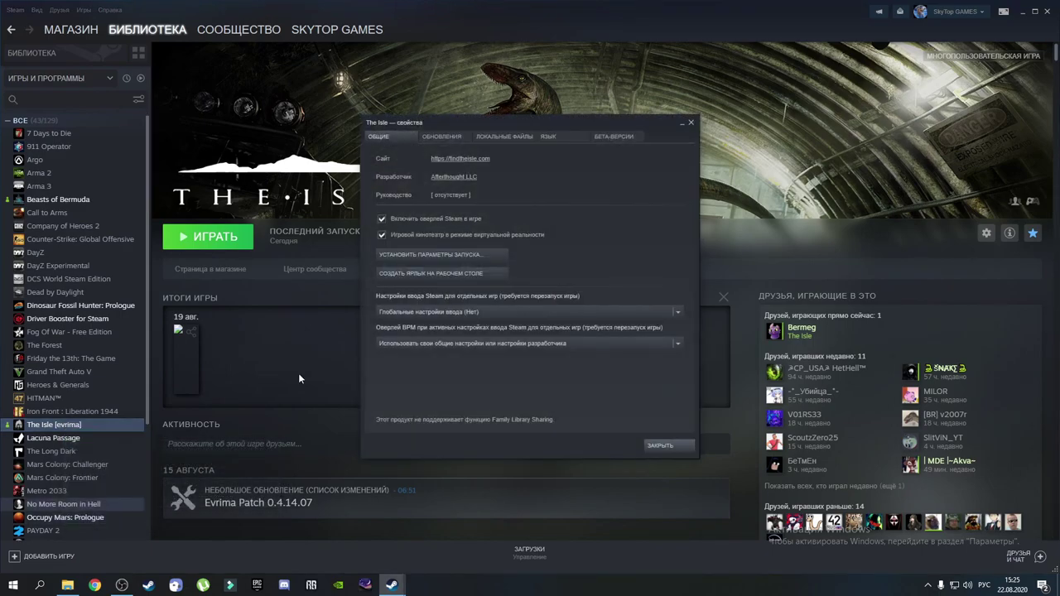
click(626, 136)
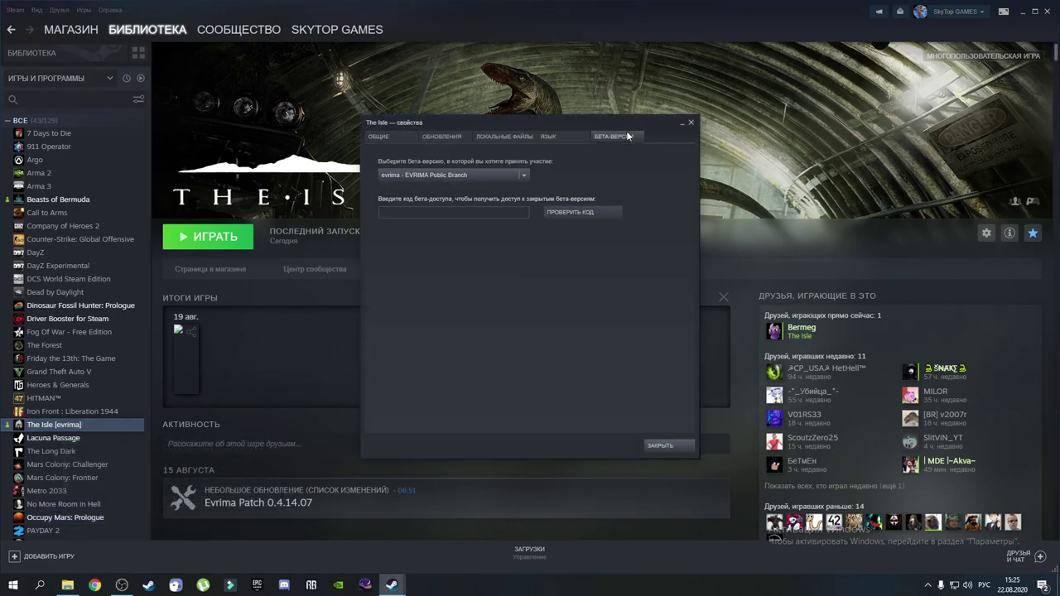
click(519, 174)
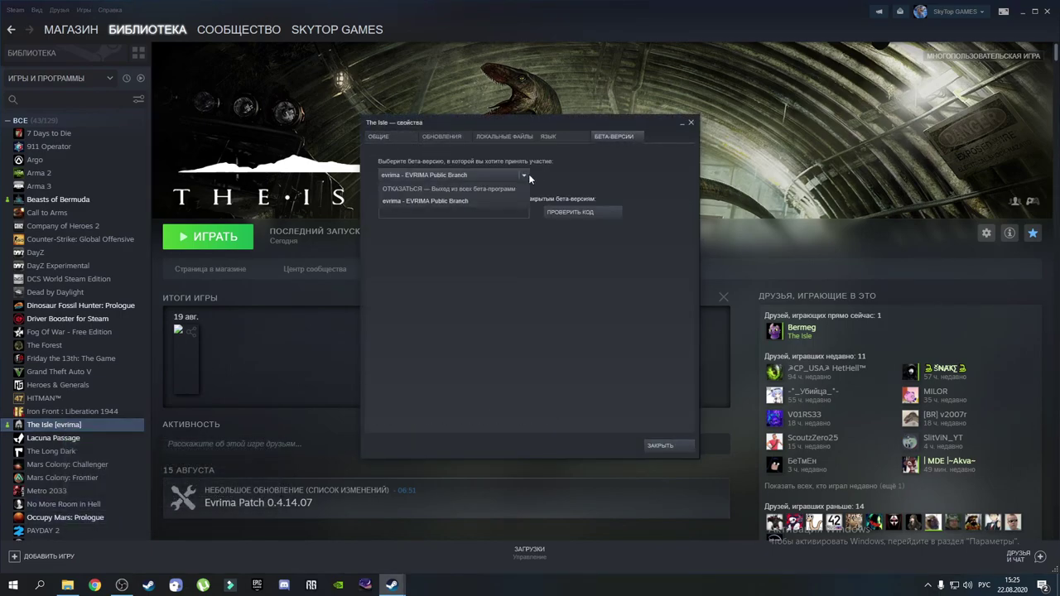
click(605, 337)
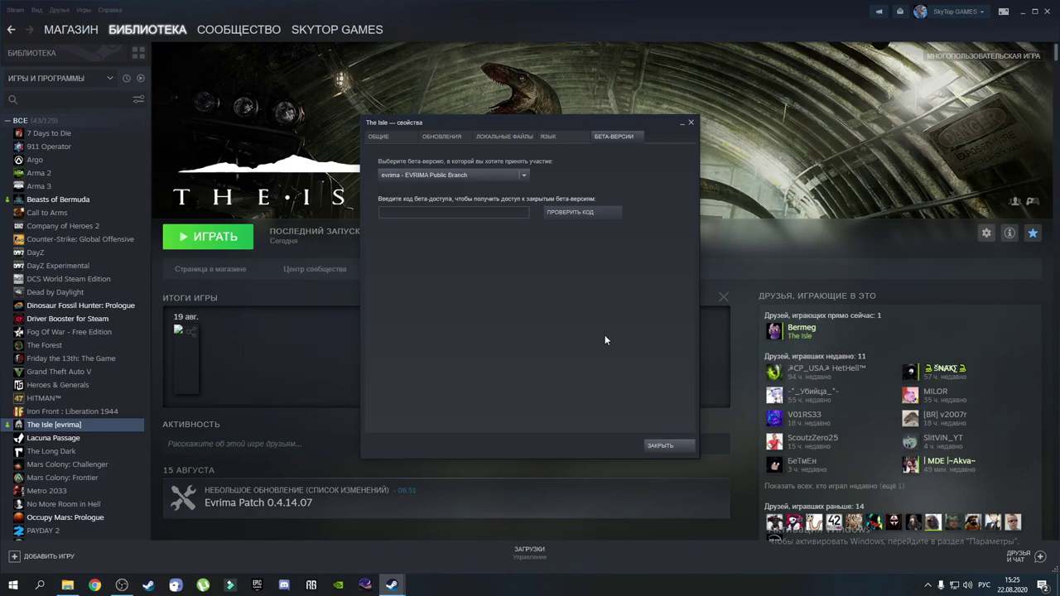
click(692, 123)
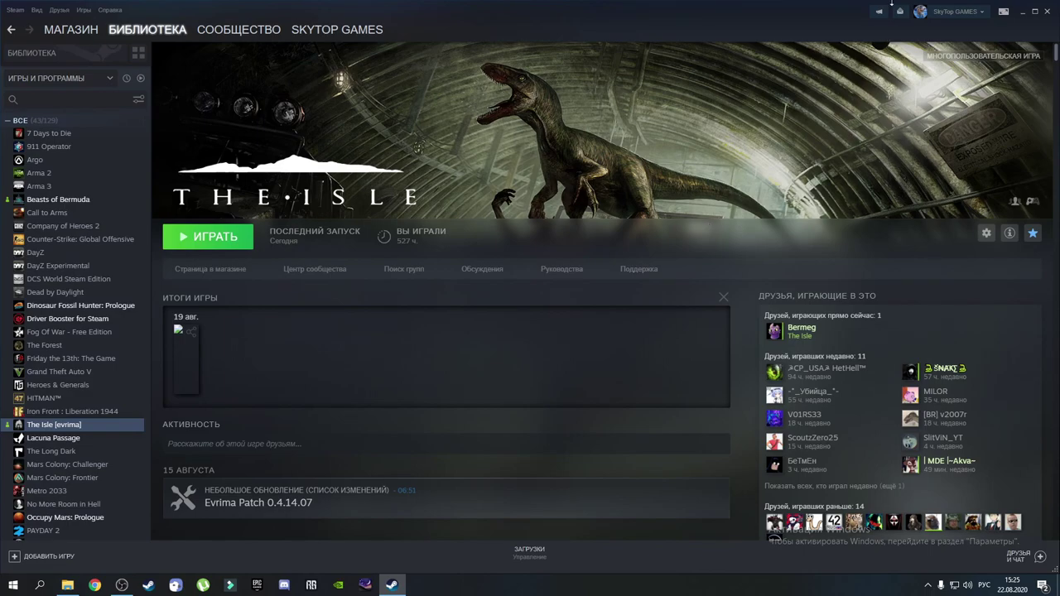
click(1025, 11)
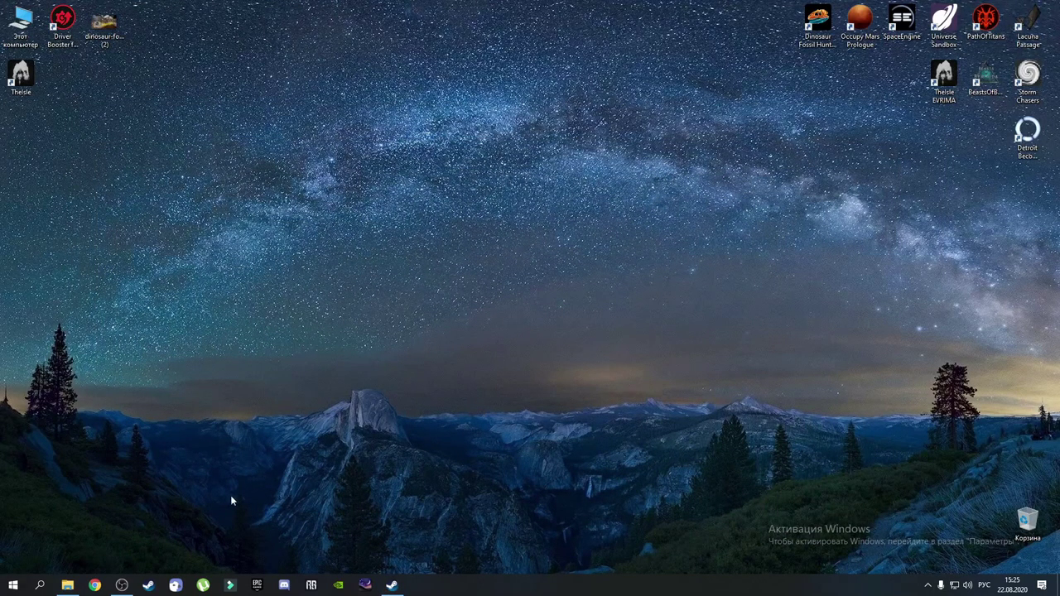
Step: Bring up the Steam library, start adding a third-party game and look through the listed programs
click(392, 586)
scroll(66, 513, down, 3)
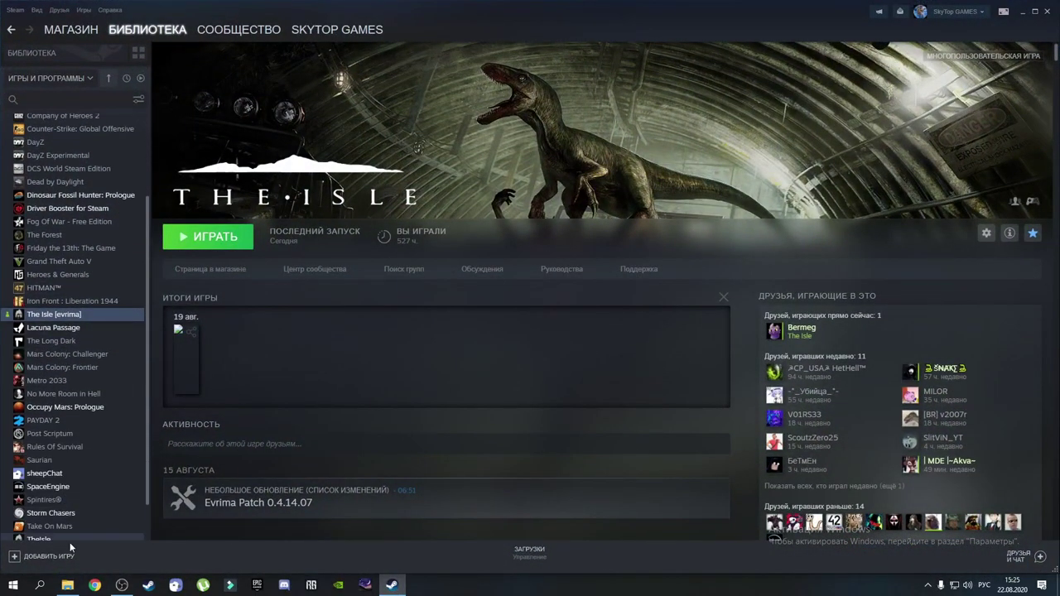
click(56, 561)
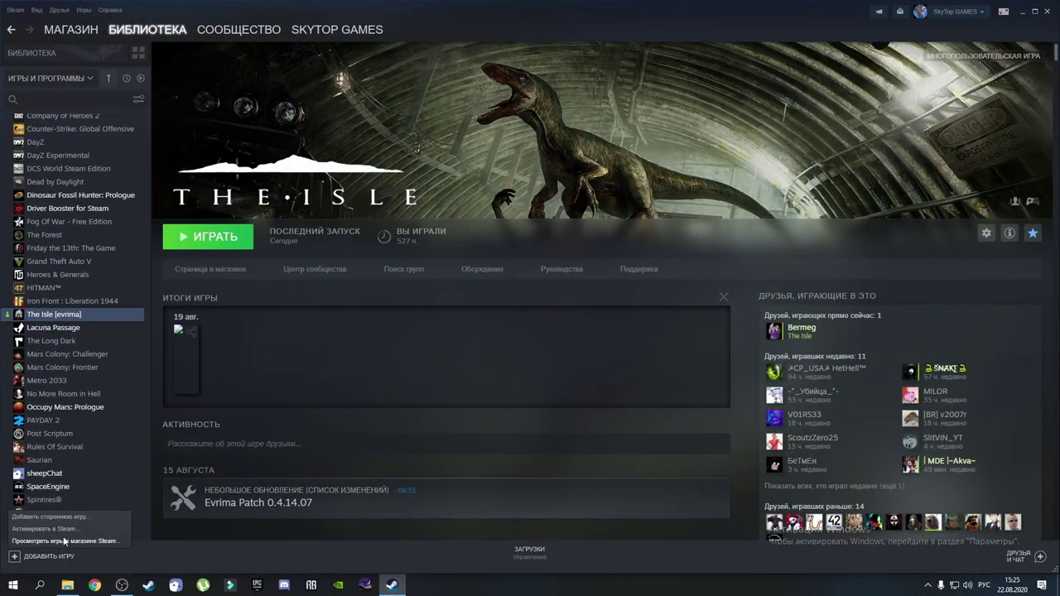
click(52, 517)
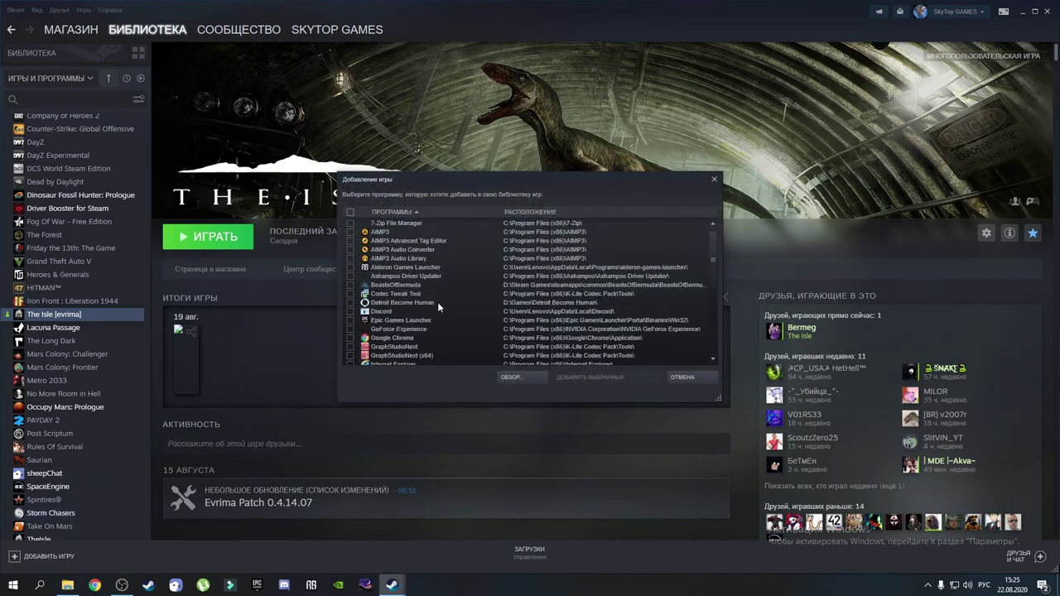
scroll(384, 259, down, 1)
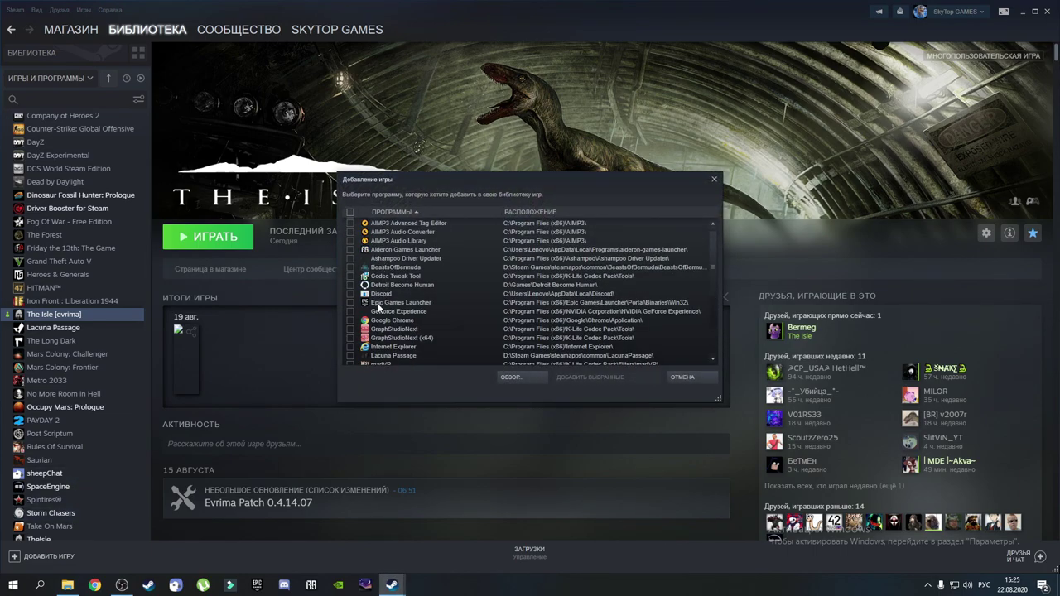
scroll(377, 324, down, 1)
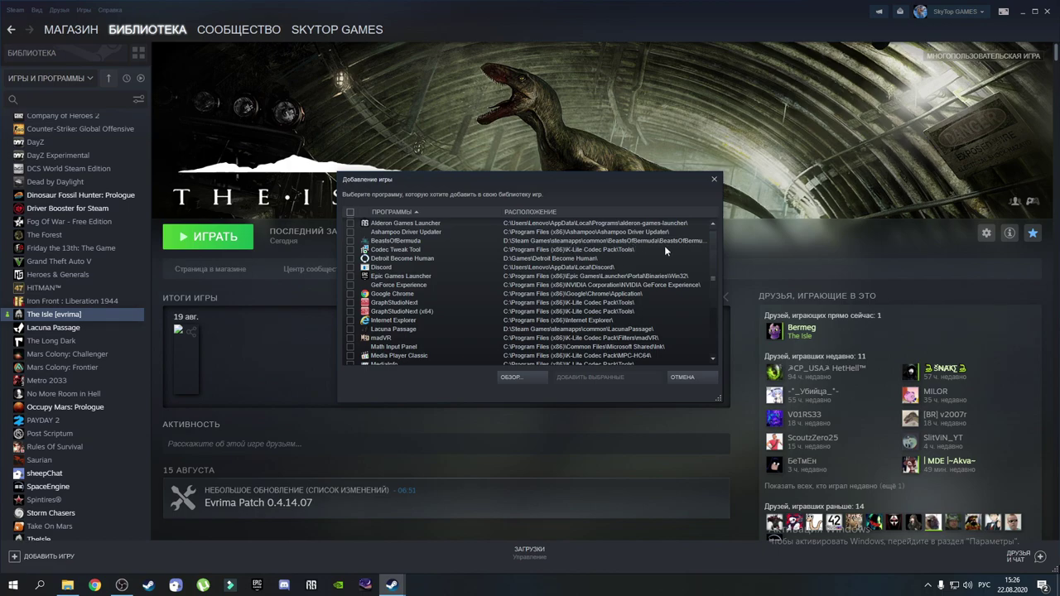
scroll(417, 292, down, 2)
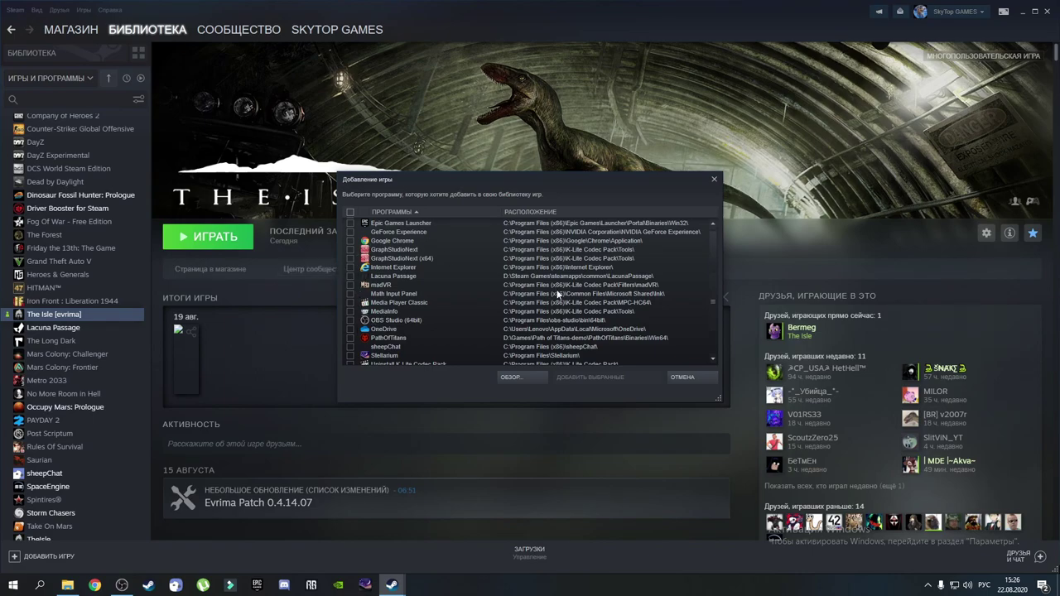
Step: Browse to the TheIsle application in D:\Steam Games\steamapps\common\Новая папка\The Isle, cancel adding the game and minimise Steam
click(520, 378)
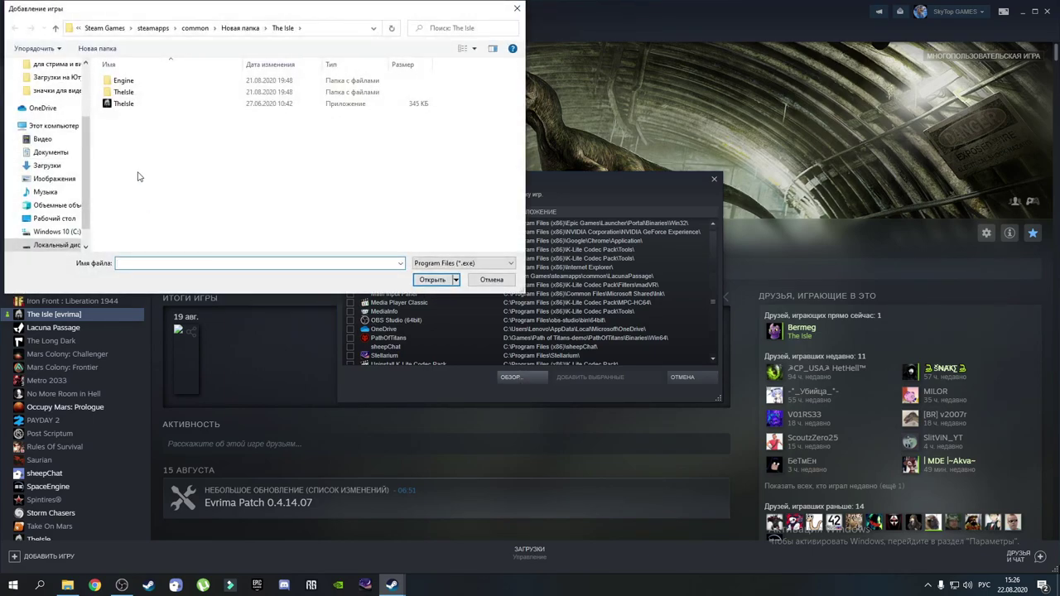
click(66, 245)
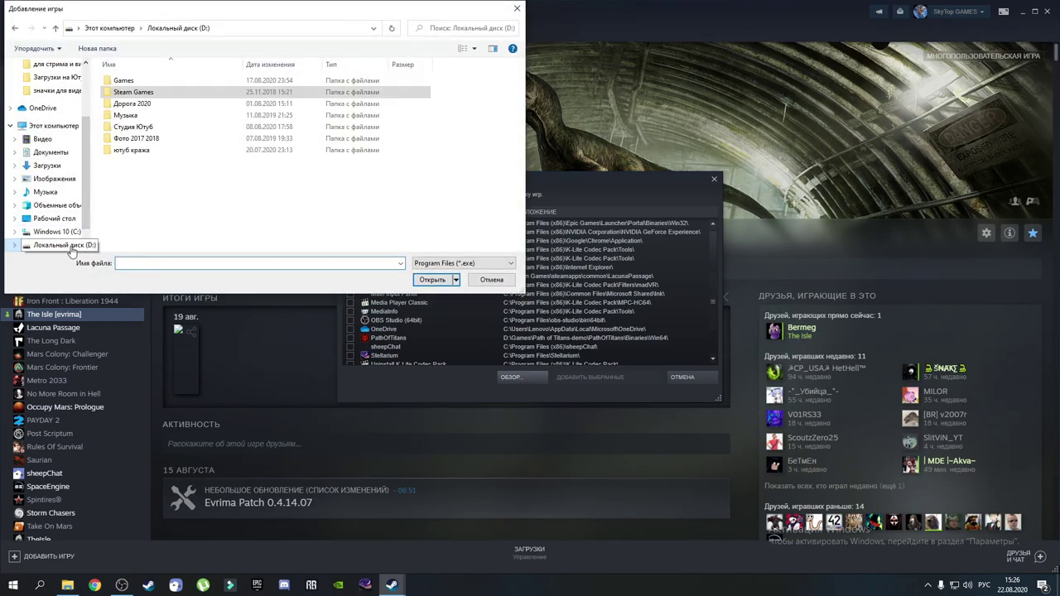
double_click(149, 92)
double_click(137, 81)
double_click(139, 81)
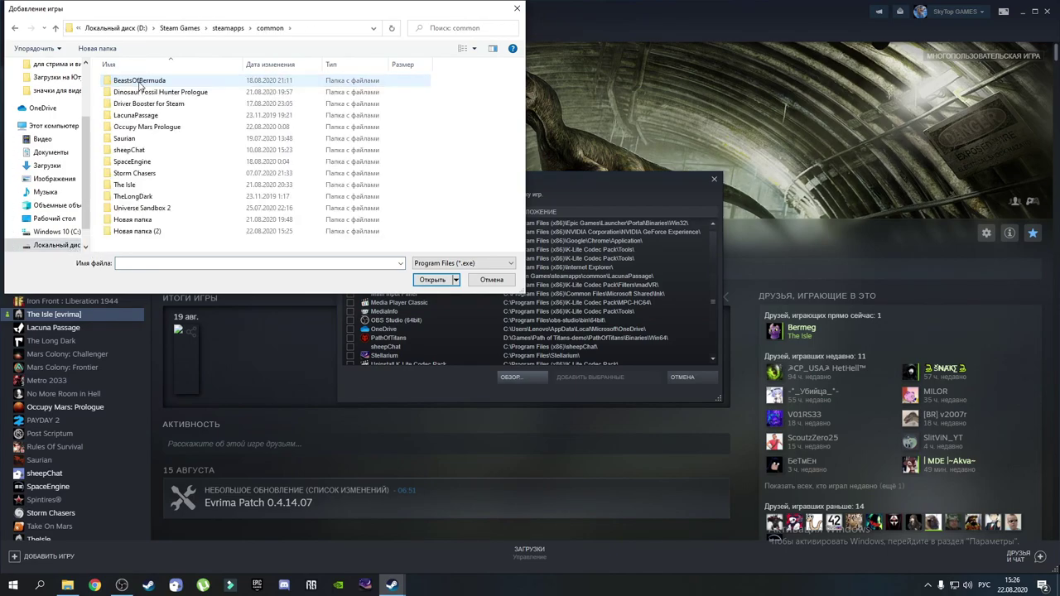
double_click(143, 220)
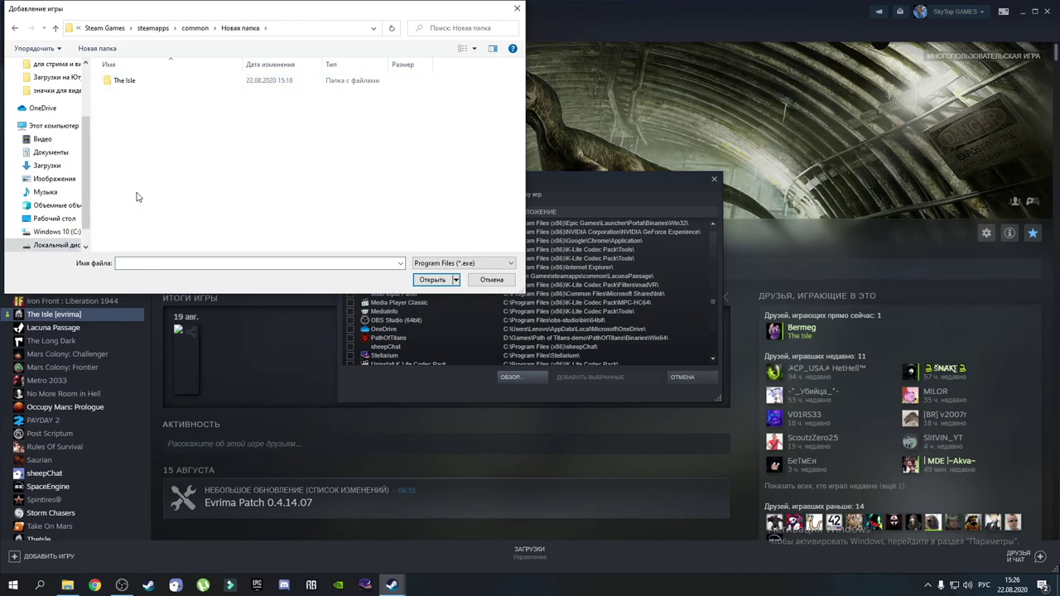
double_click(141, 82)
click(124, 103)
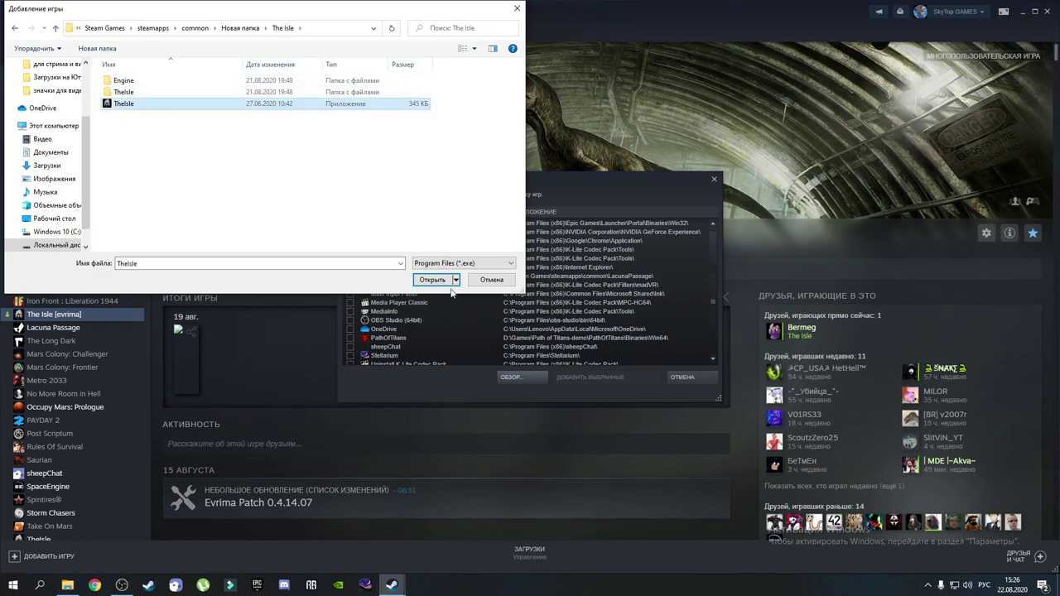
click(494, 280)
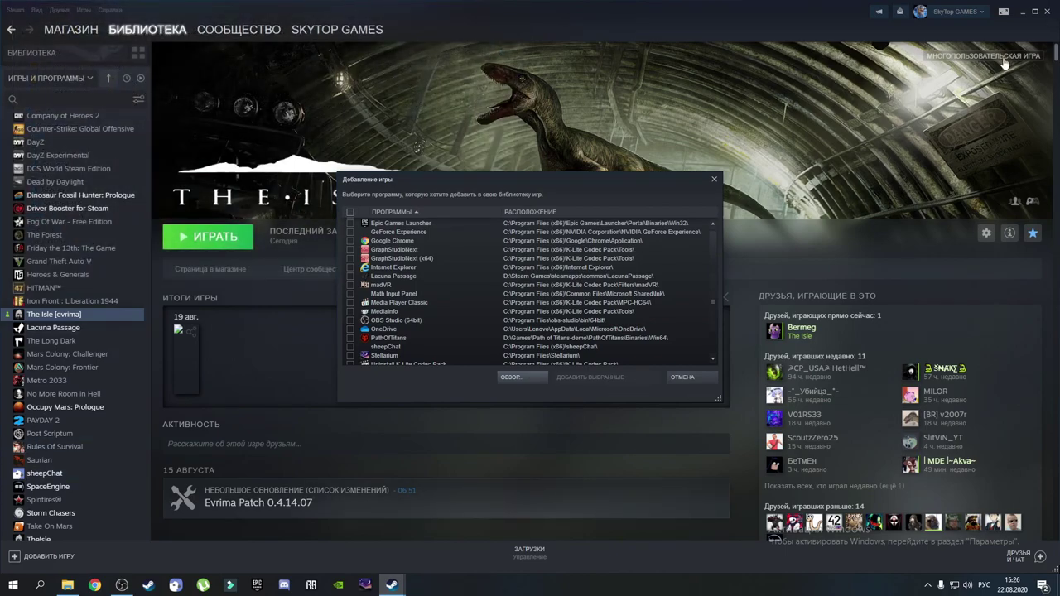
click(714, 180)
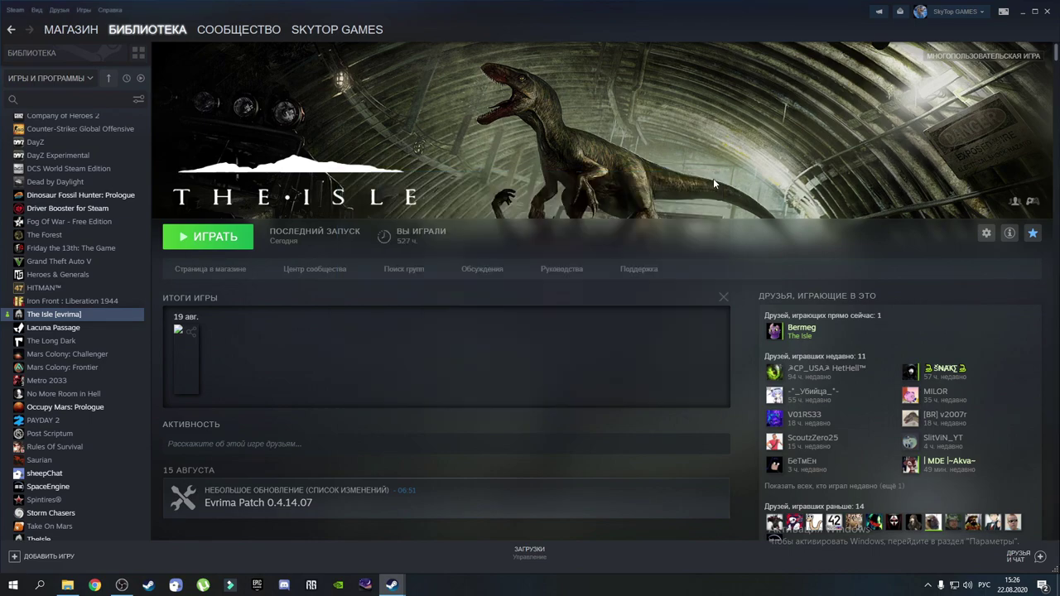
click(1012, 11)
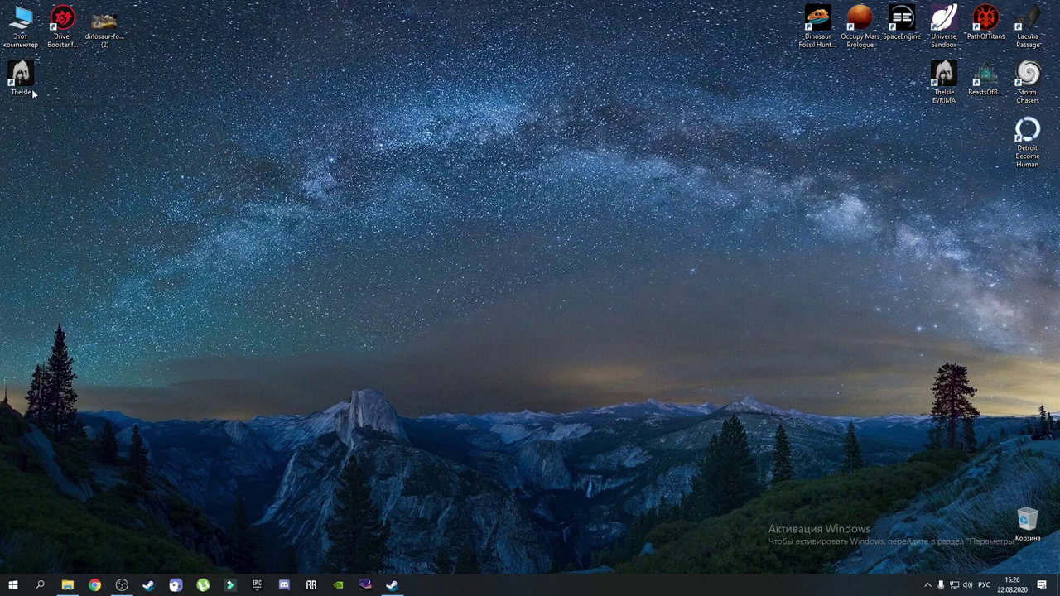
Step: In File Explorer, create a desktop shortcut for the TheIsle application inside Новая папка\The Isle
click(73, 585)
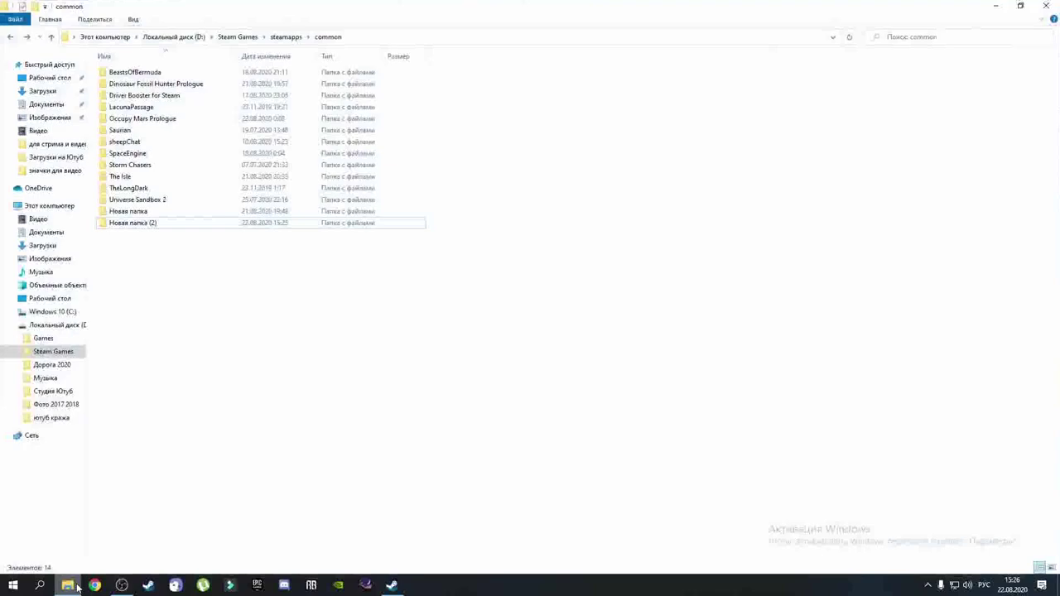
double_click(126, 211)
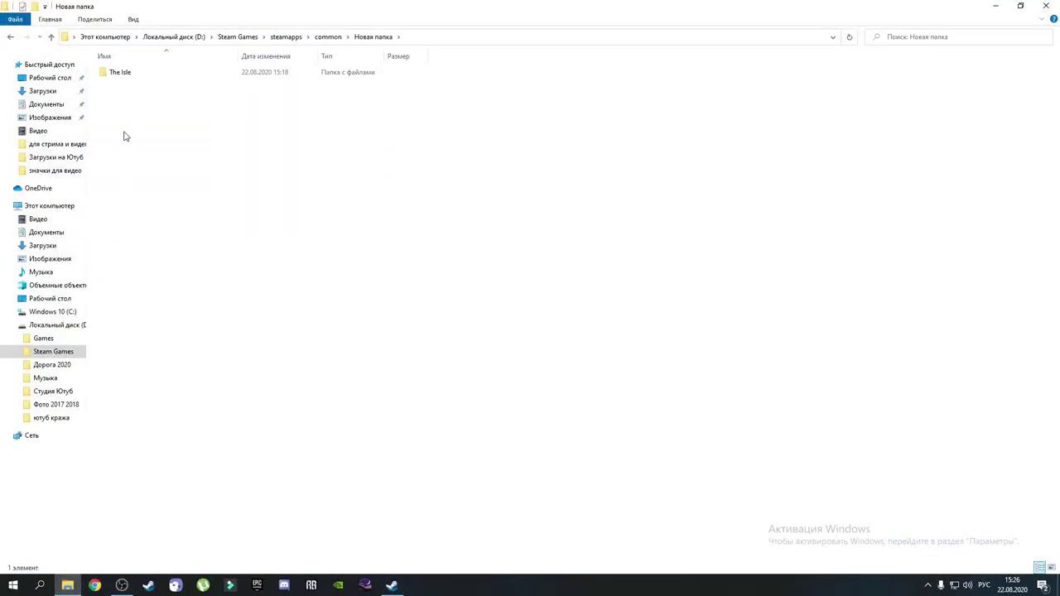
double_click(138, 74)
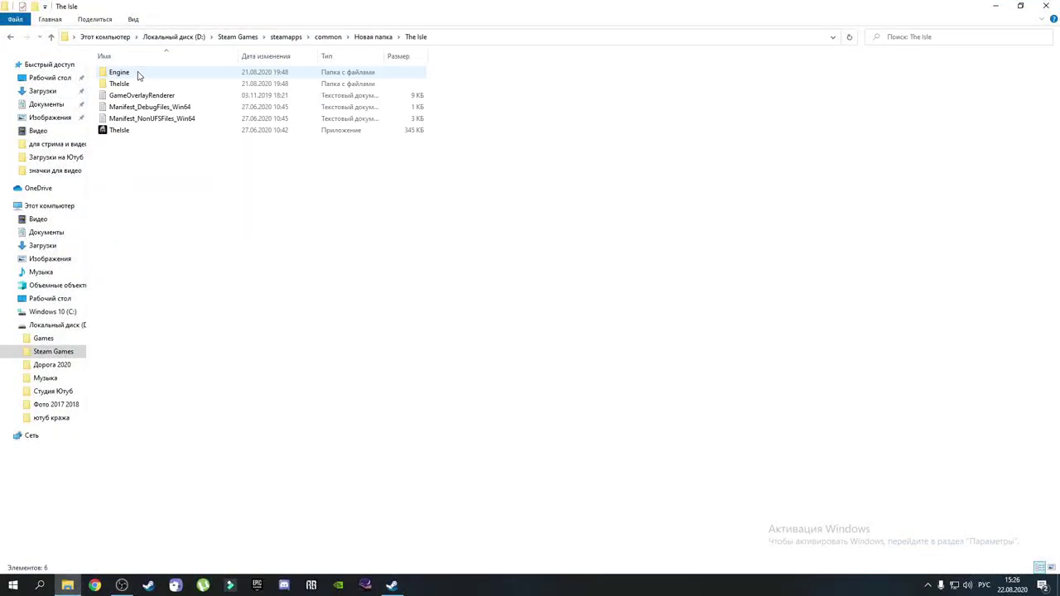
click(125, 132)
right_click(124, 137)
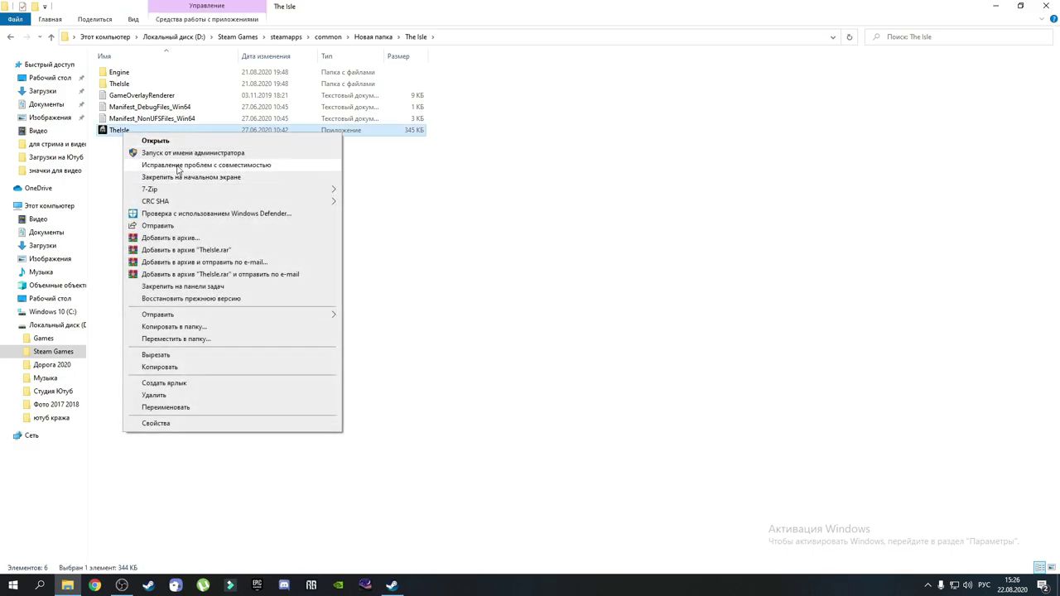
mouse_move(195, 319)
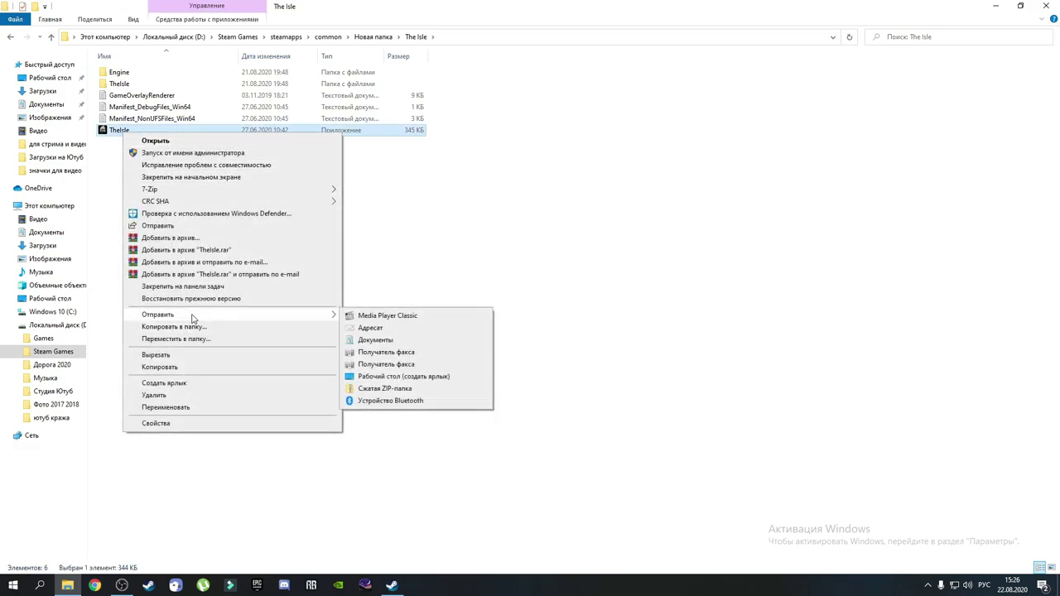
click(417, 378)
Step: Minimise File Explorer and move the new TheIsle shortcut to the Recycle Bin
click(996, 6)
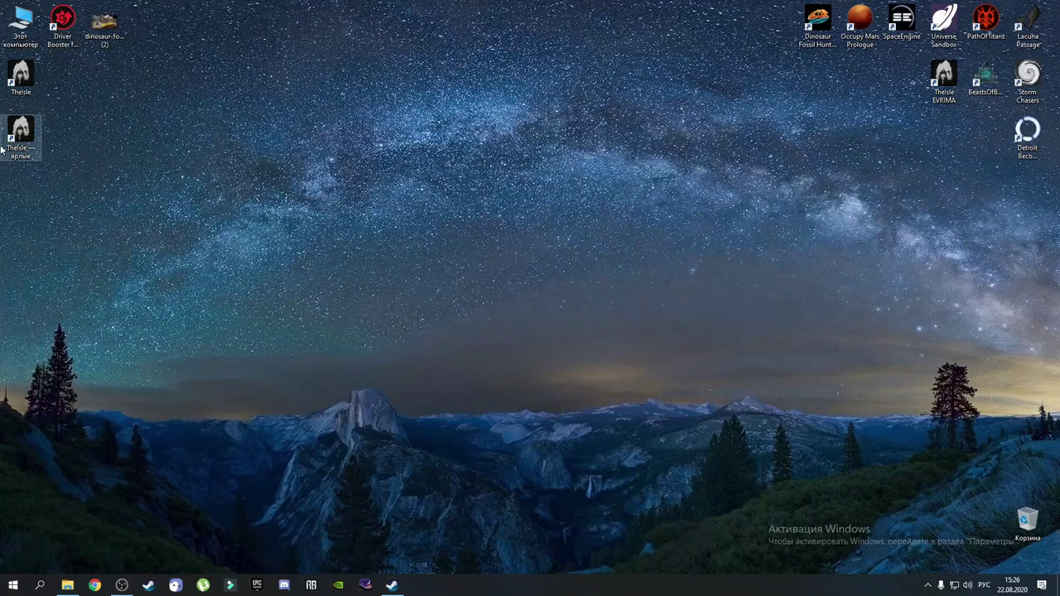
drag(28, 145, 1028, 521)
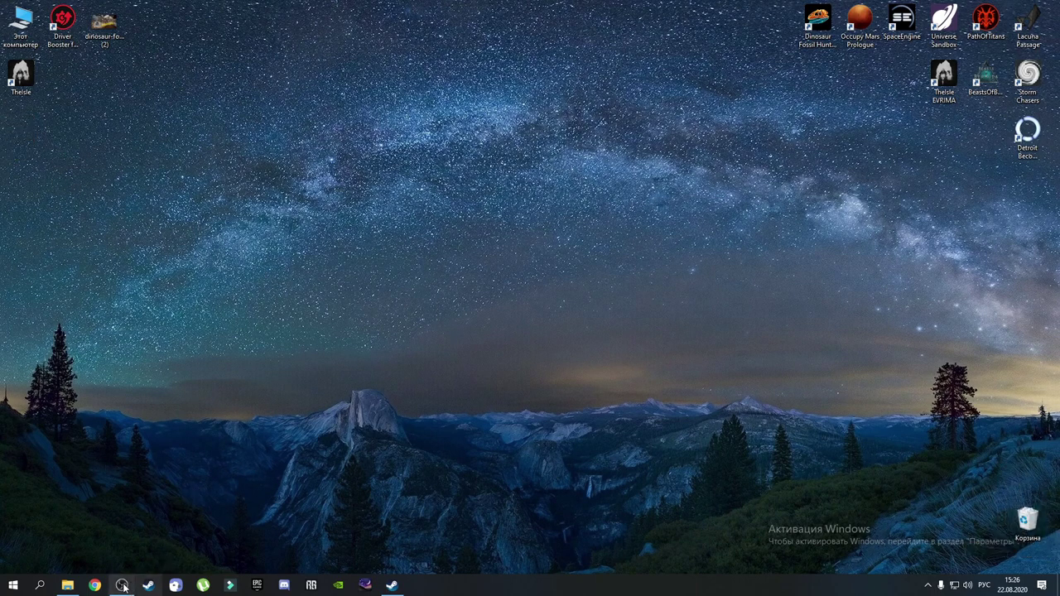
Step: Look at the TheIsle entries in the Steam library list and minimise Steam
click(392, 585)
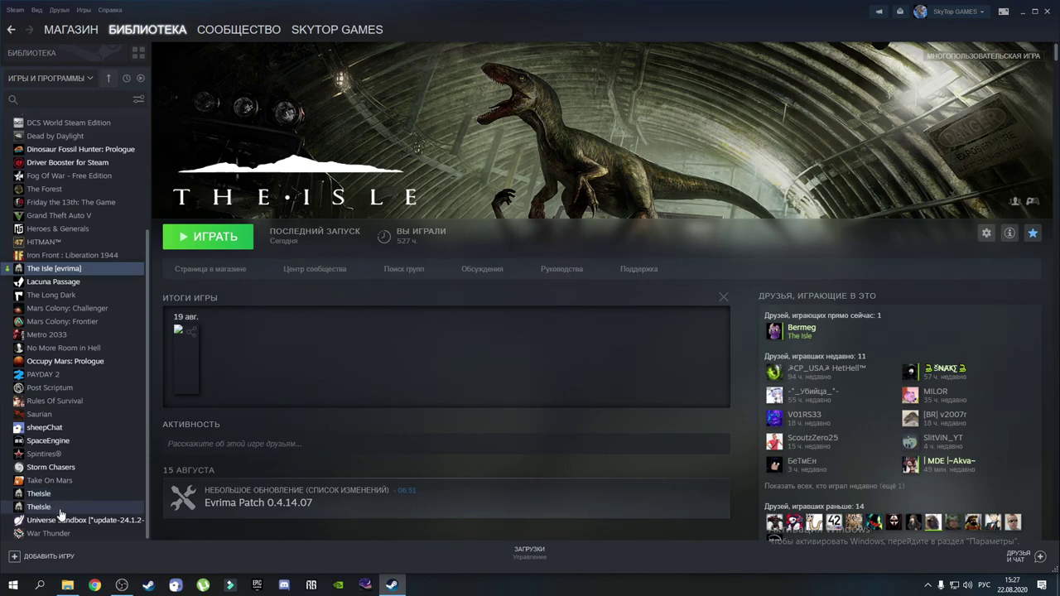
click(1022, 14)
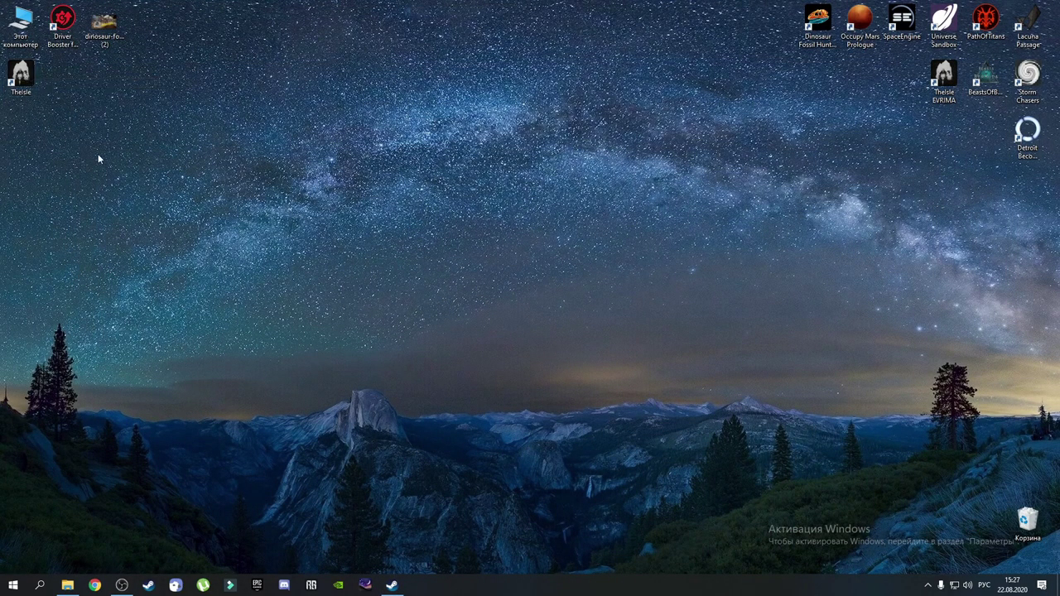
Step: Launch the game from the TheIsle desktop shortcut, look at its server list and quit the game
double_click(36, 73)
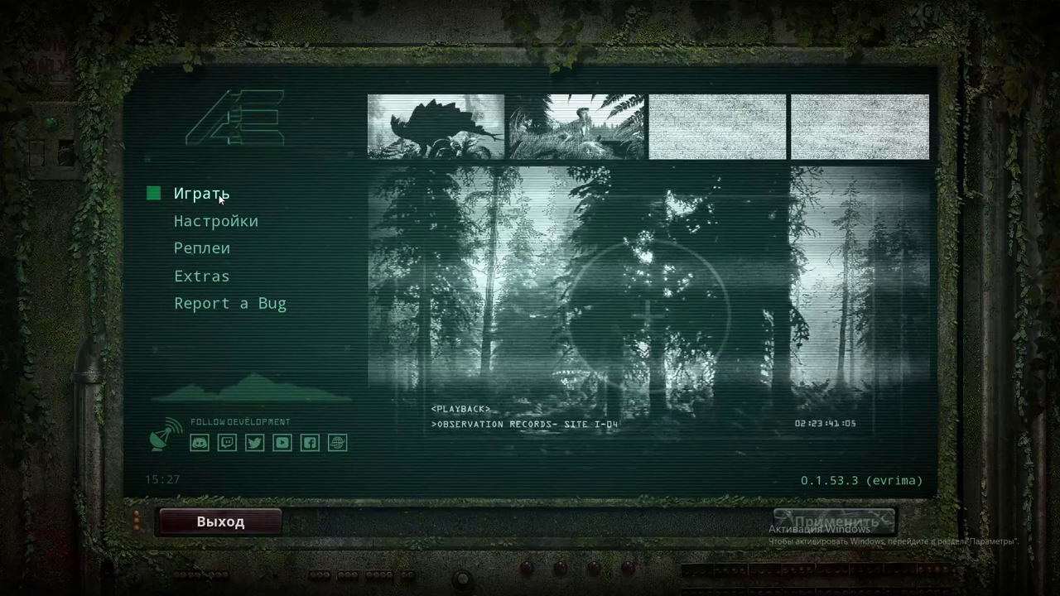
click(213, 193)
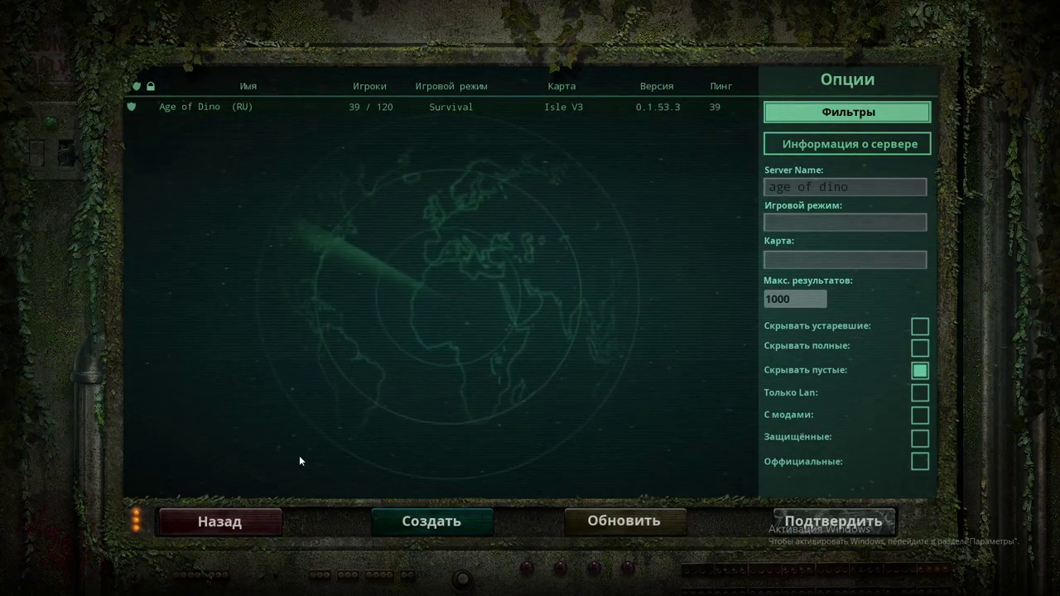
click(235, 524)
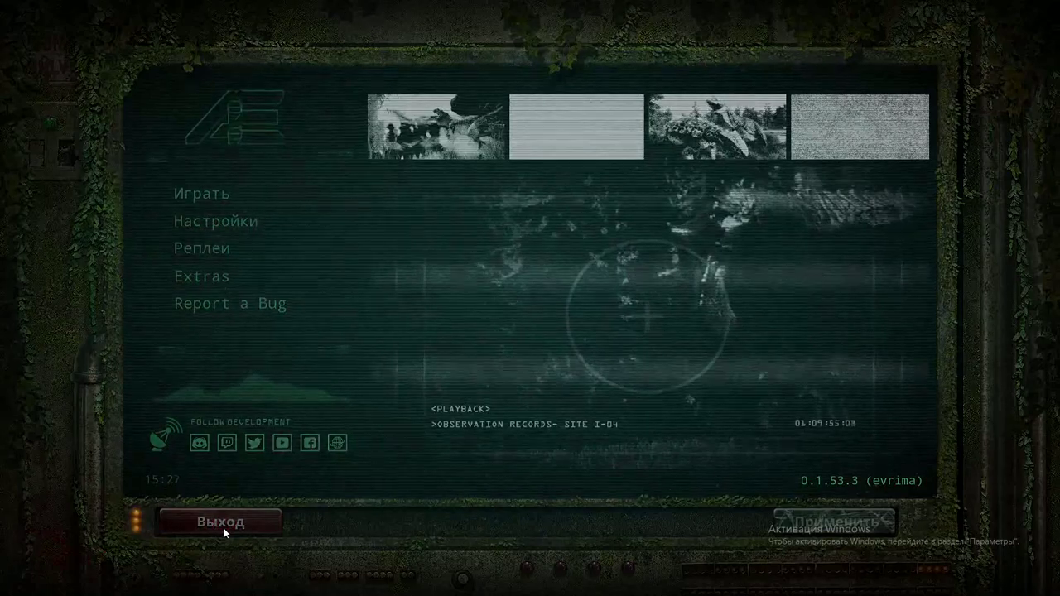
click(224, 528)
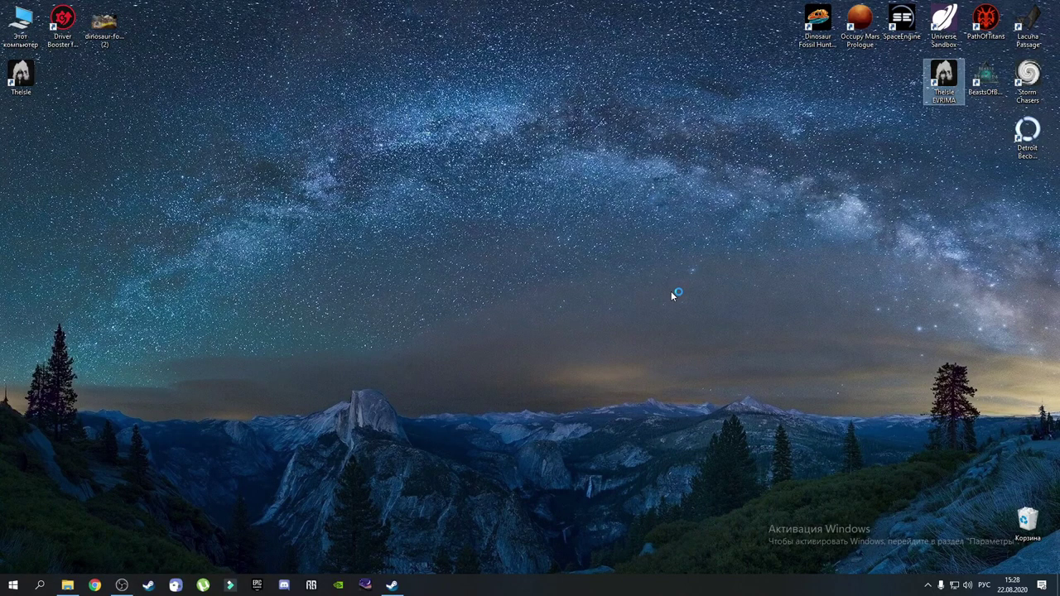
Step: Launch TheIsle EVRIMA from the desktop, acknowledge the greeting, look at the asset selection screen and quit the game
click(601, 322)
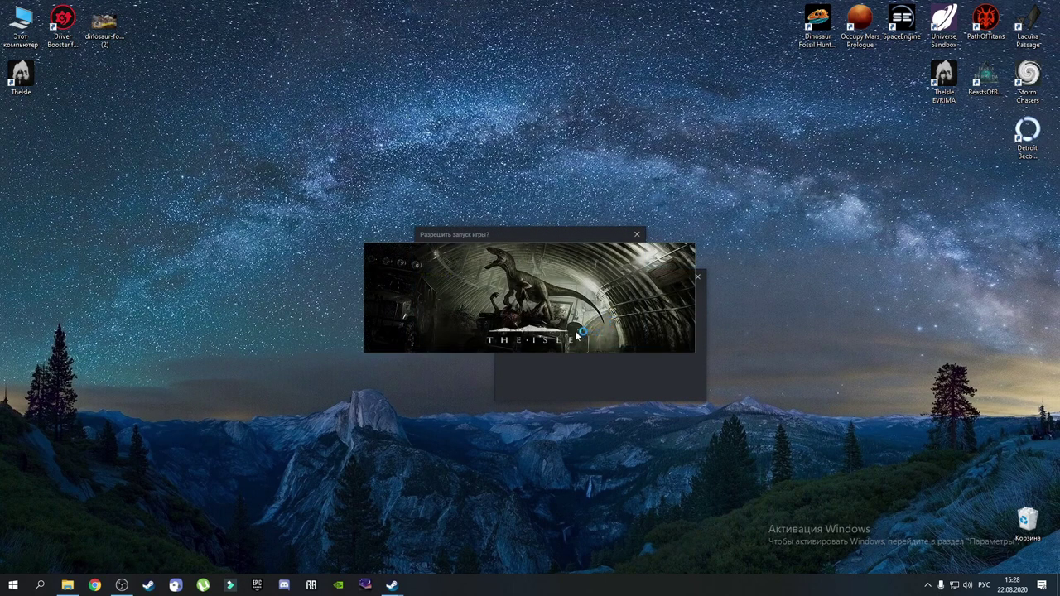
click(583, 335)
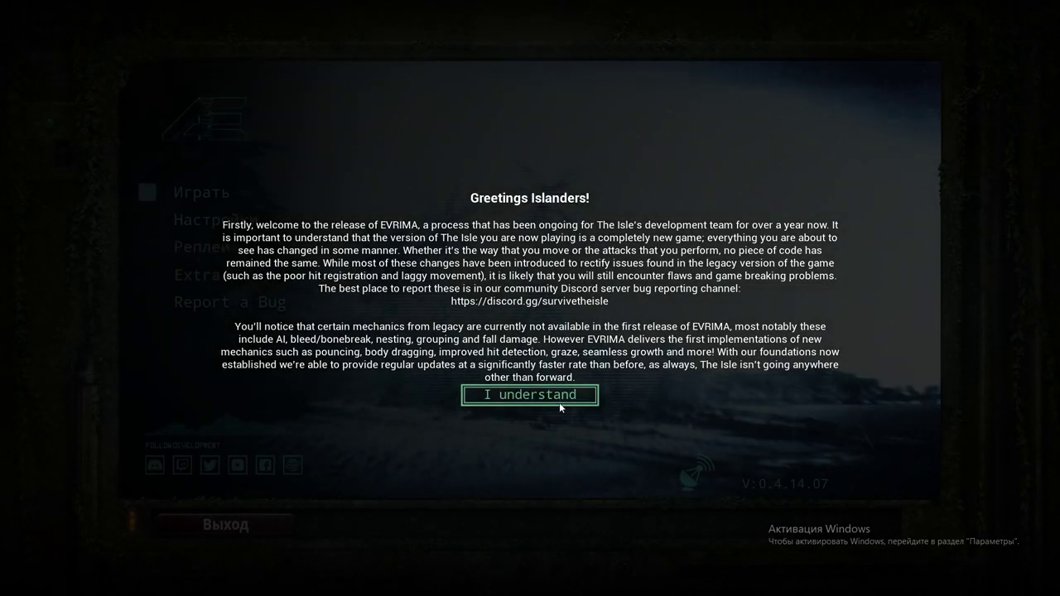
click(530, 395)
click(213, 196)
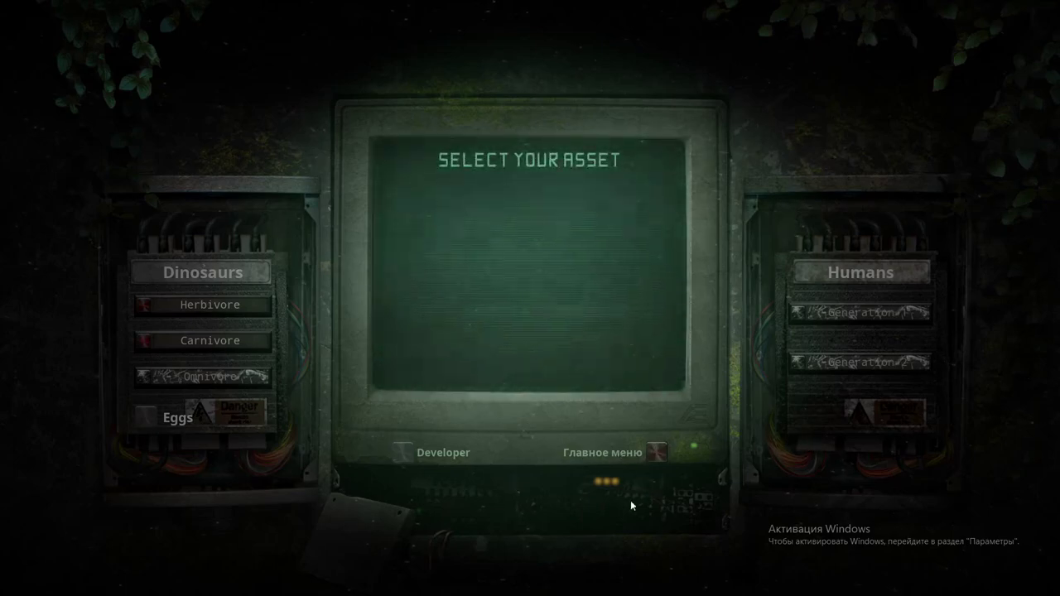
click(652, 457)
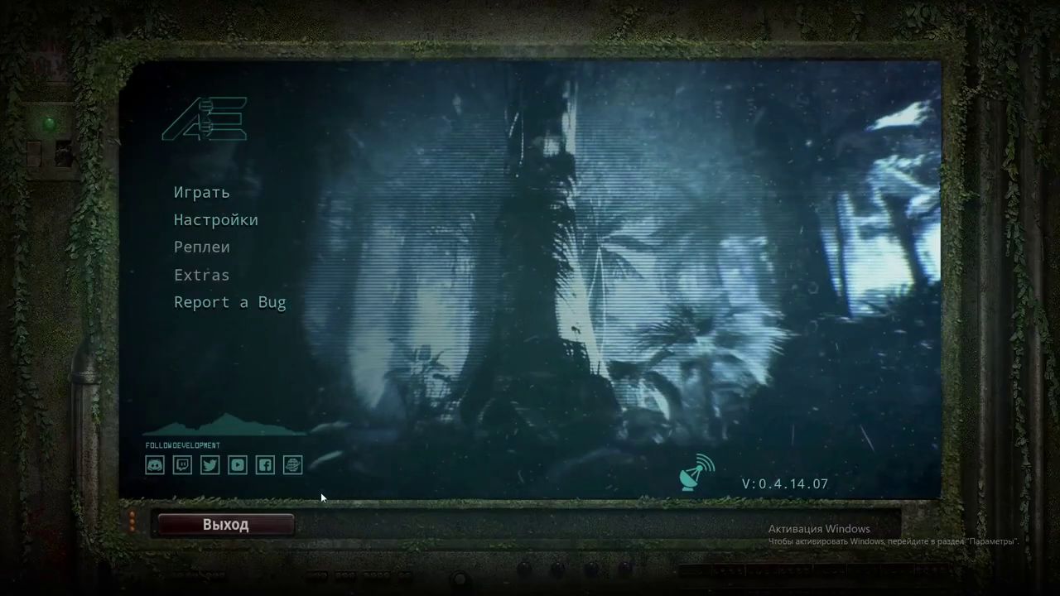
click(248, 525)
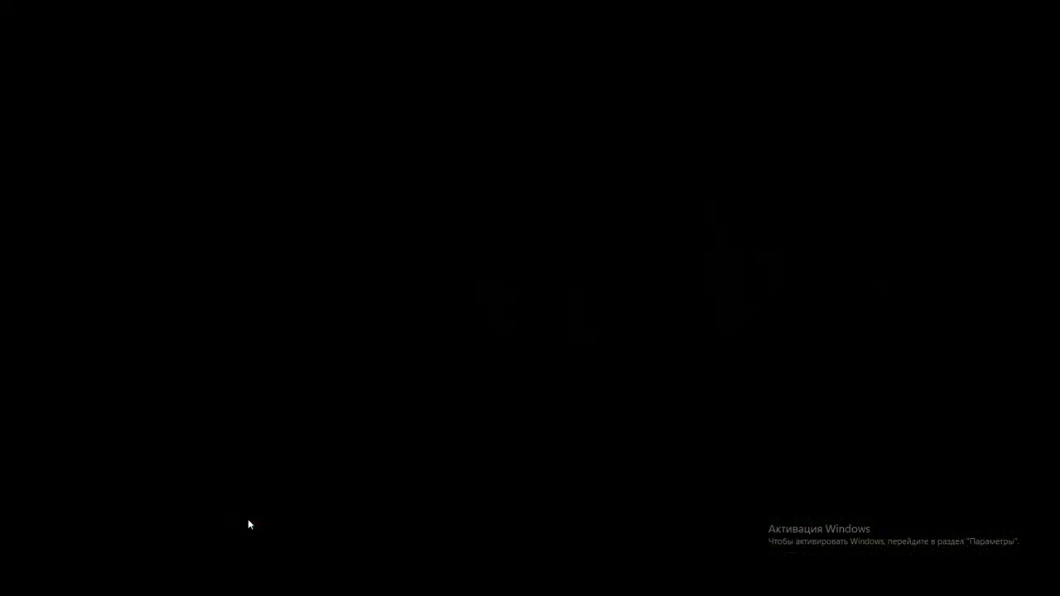